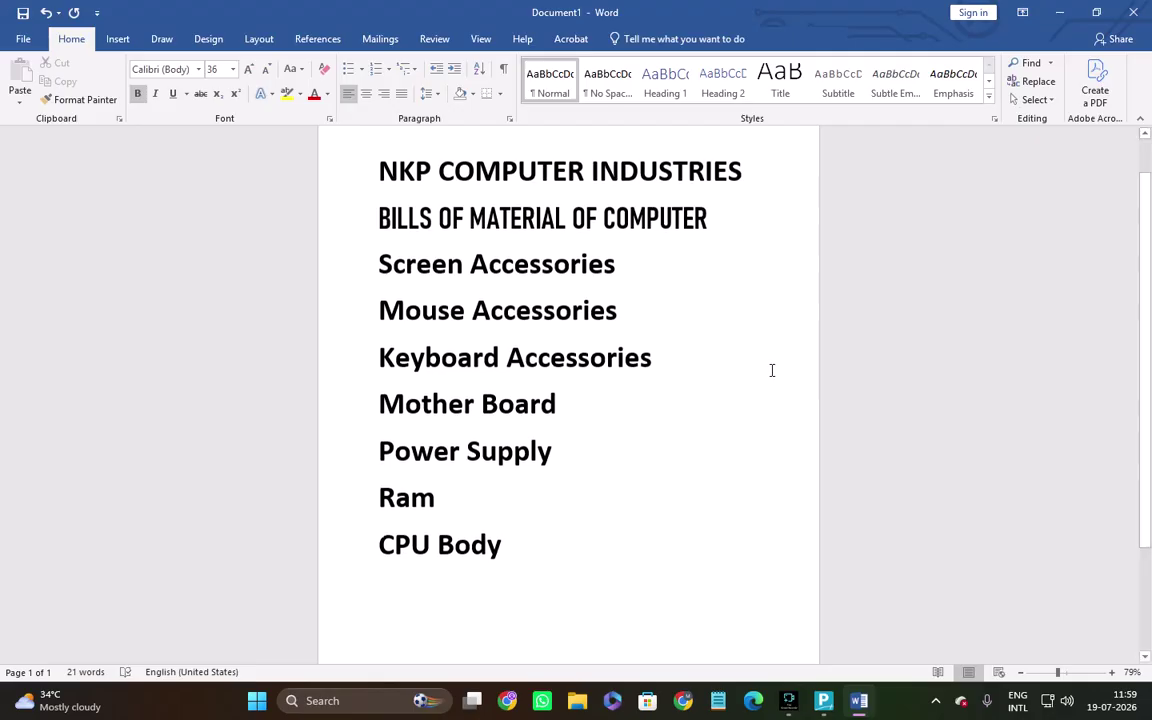
- Copy the heading "NKP COMPUTER INDUSTRIES" from the Word document and paste it as the company name in TallyPrime
scroll(385, 205, up, 1)
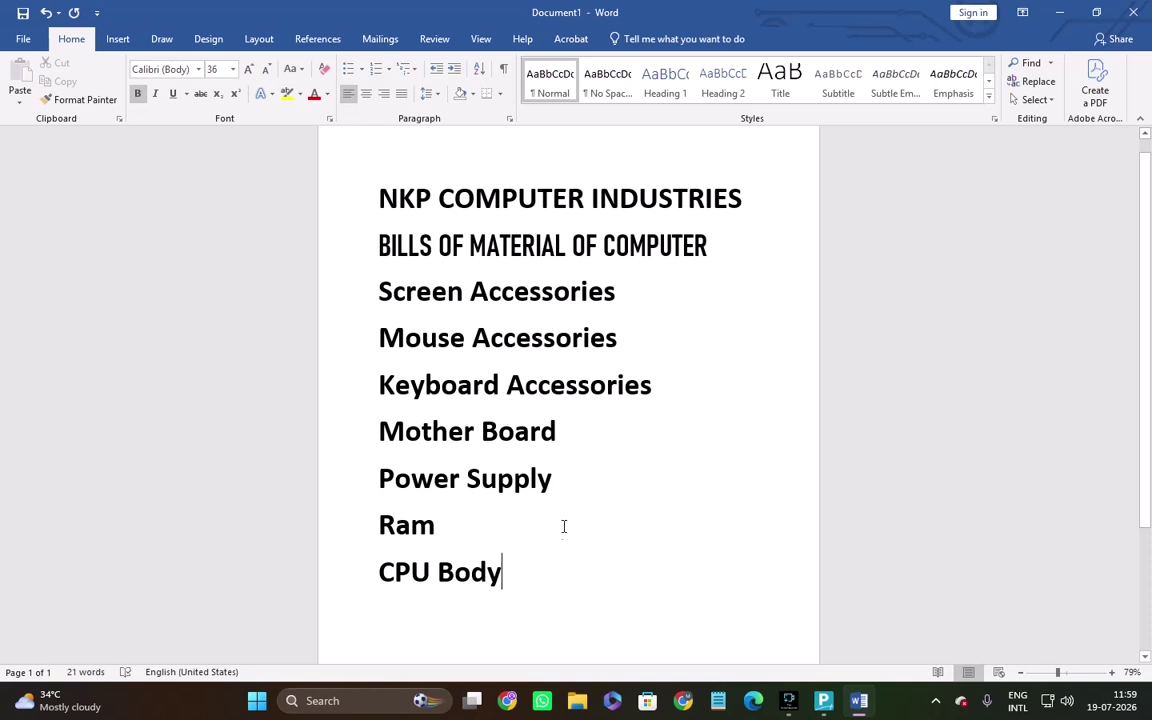
key(alt+Tab)
key(alt+Tab)
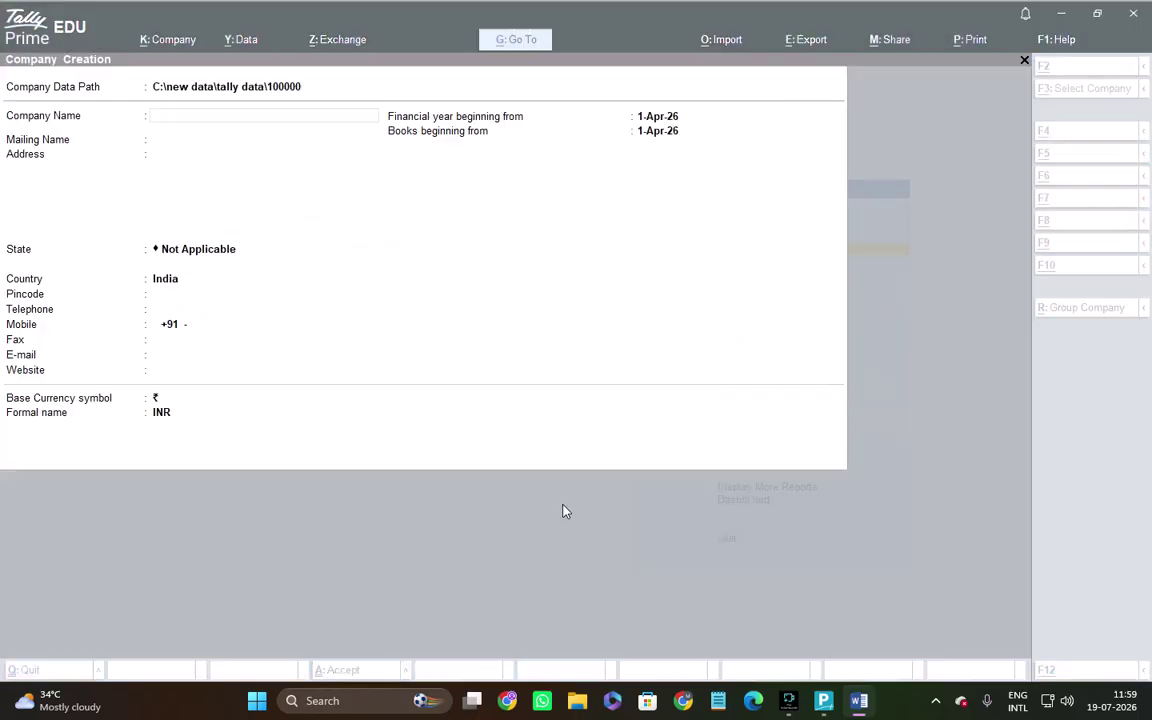
key(alt+Tab)
drag(378, 198, 743, 203)
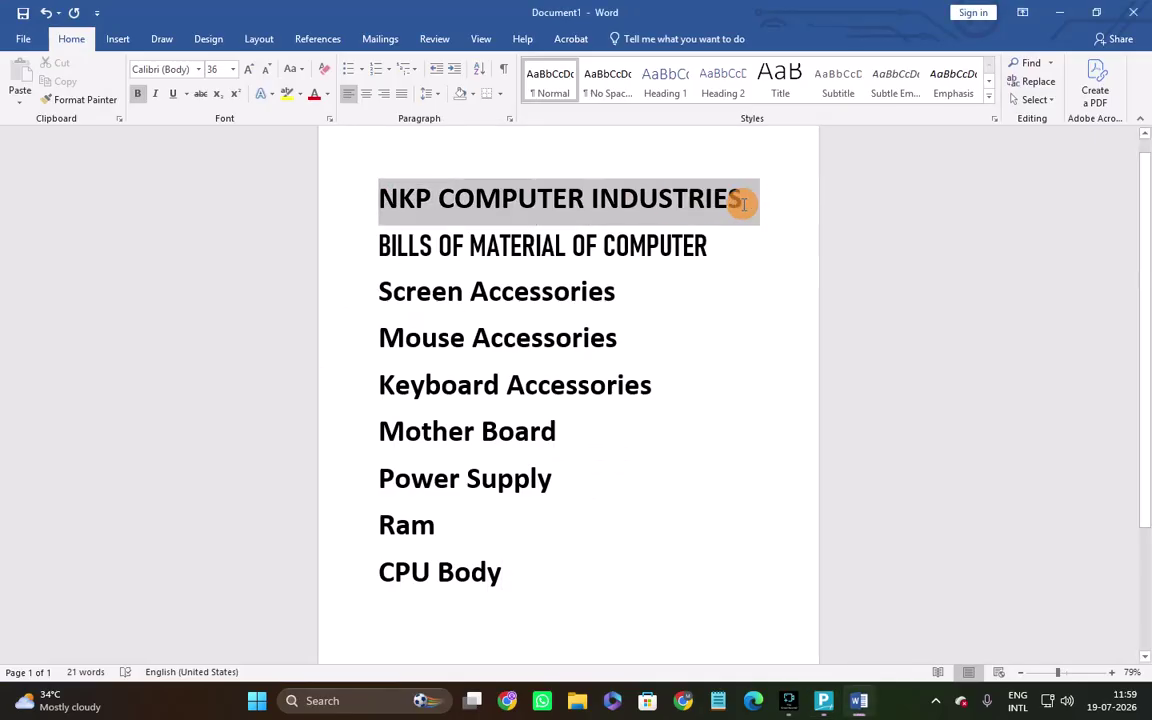
key(ctrl+c)
key(alt+Tab)
key(ctrl+v)
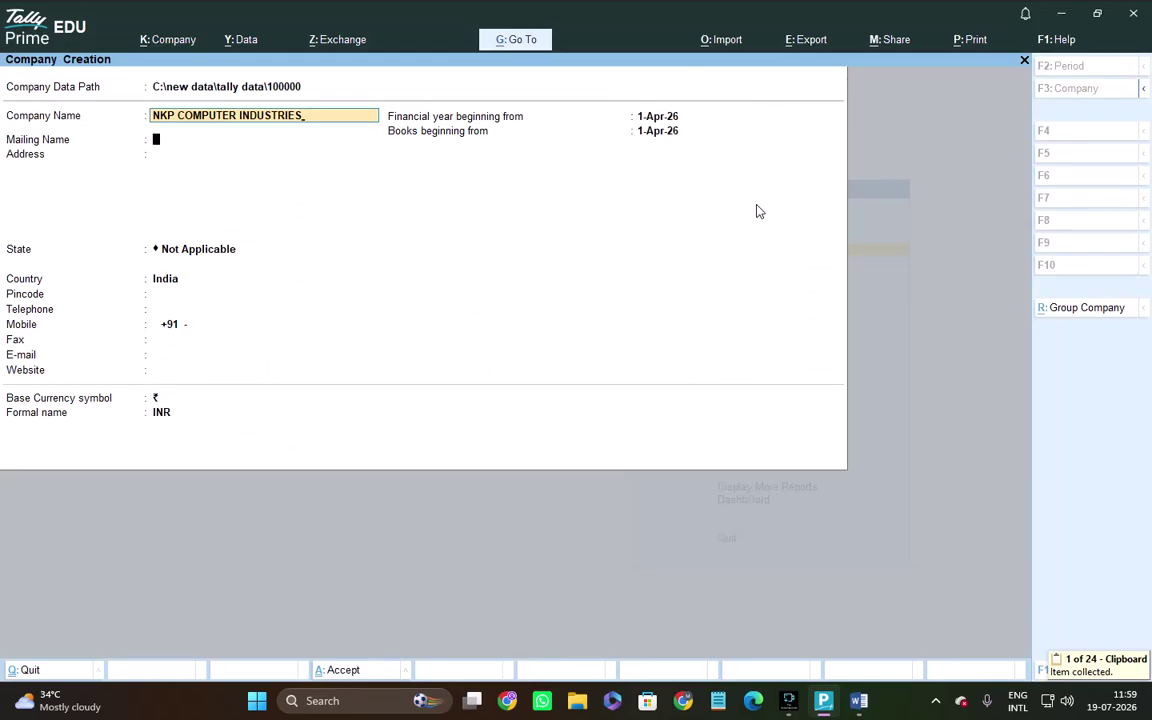
- Save the new company with the same mailing name and leave the company features at their defaults
key(Return)
key(Return)
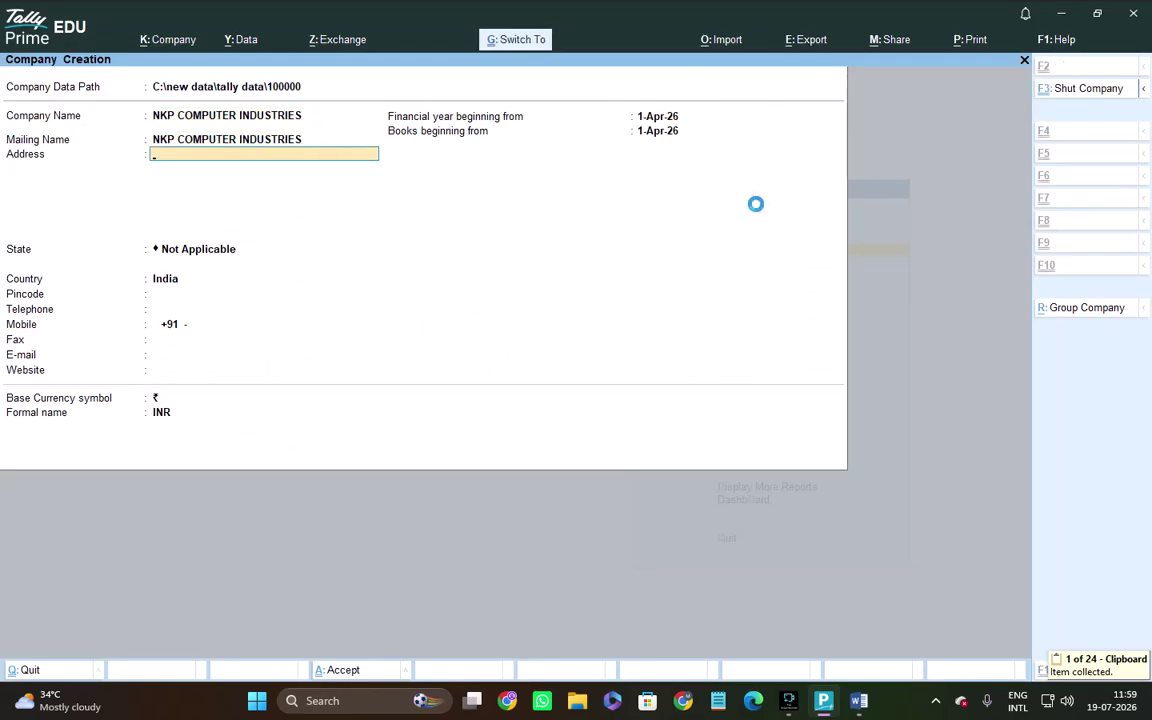
key(Escape)
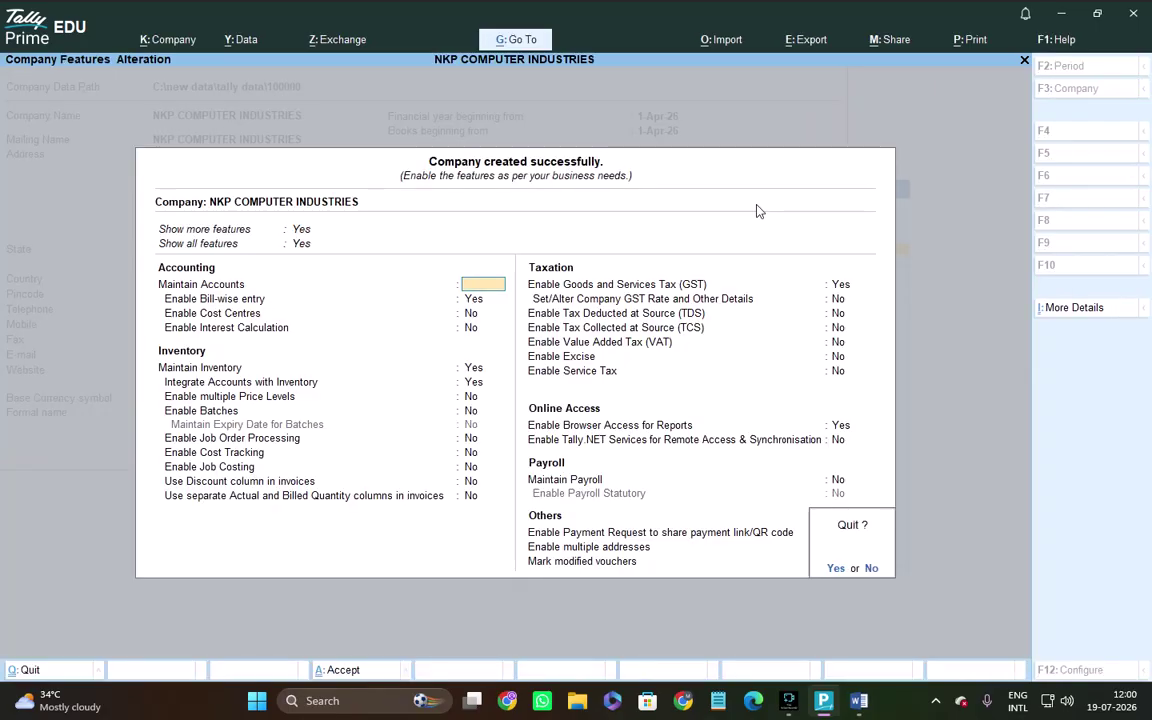
key(Escape)
key(Escape)
key(n)
- Start a new stock item master named "Computer" under the Primary group
key(Down)
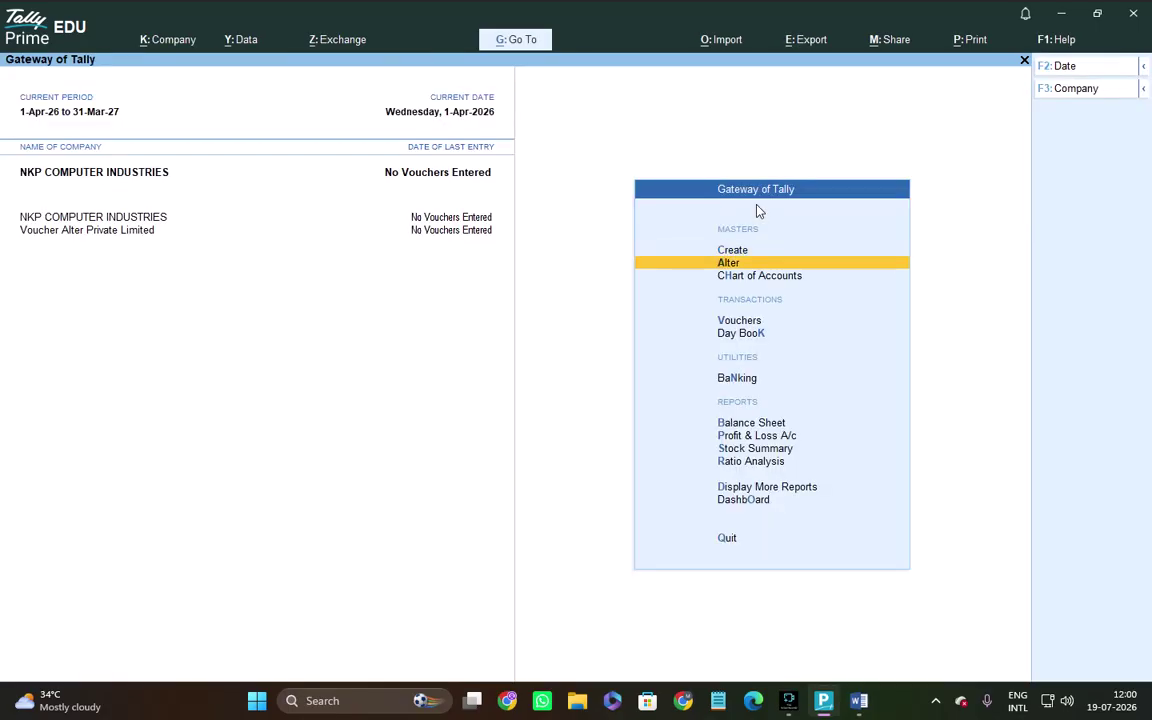
key(Up)
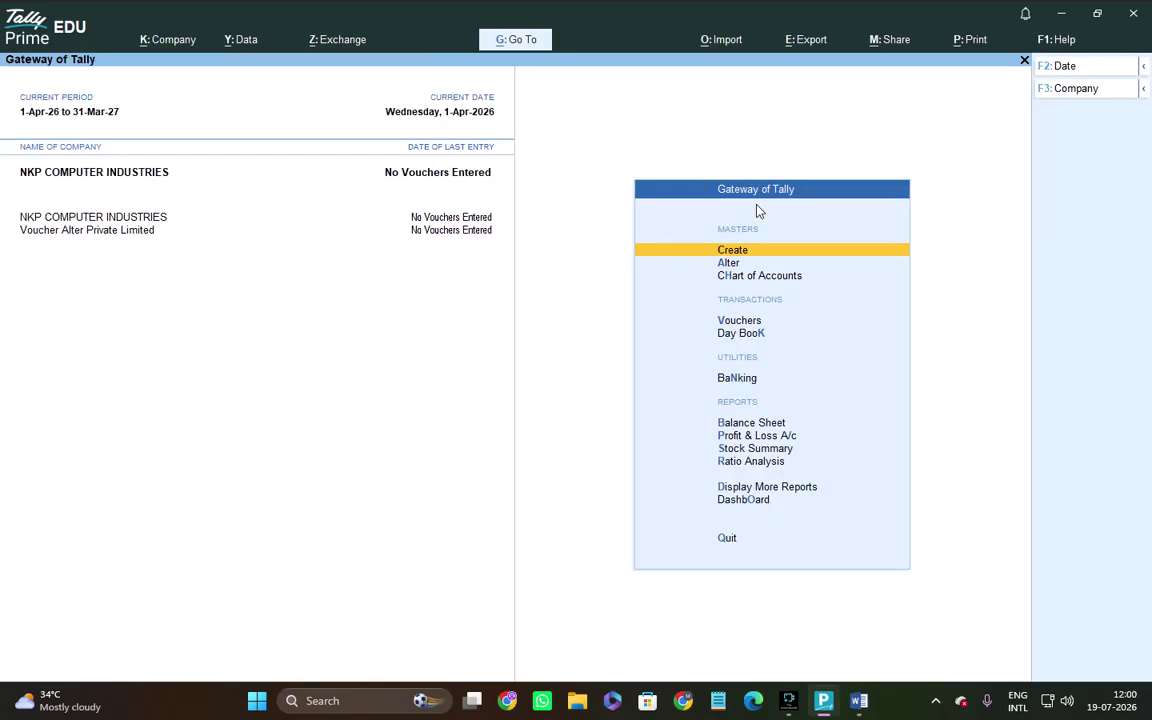
key(Return)
key(Down)
key(Down)
key(Down)
key(Down)
key(Down)
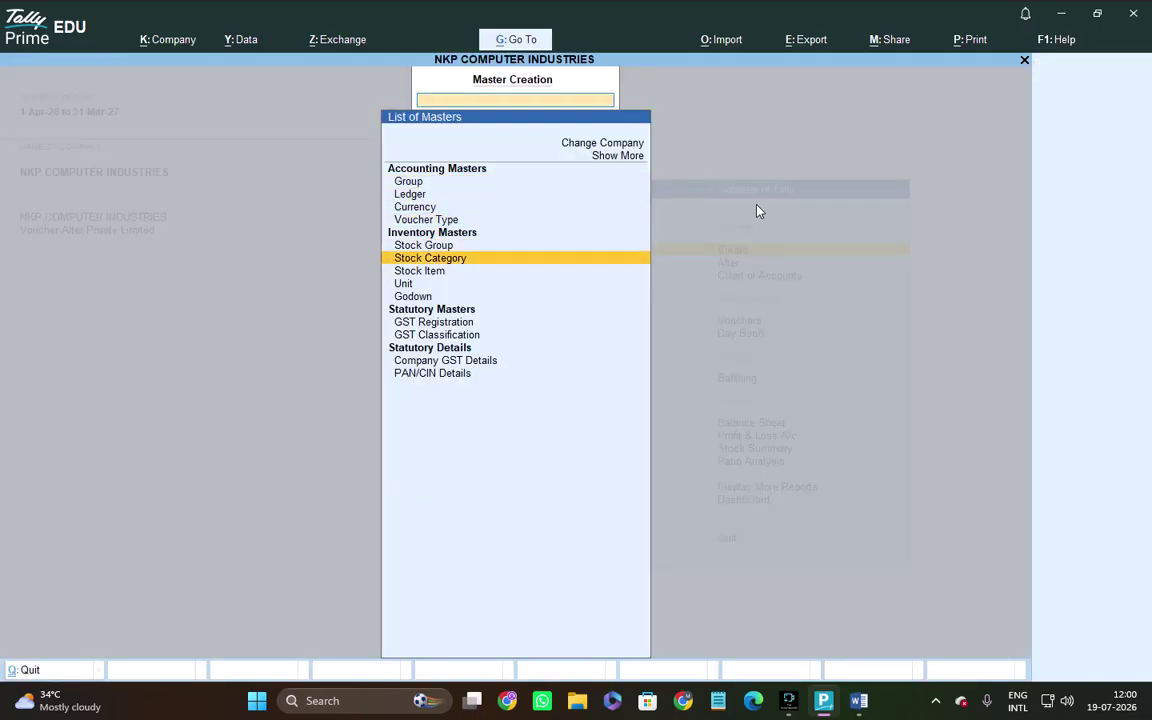
key(Down)
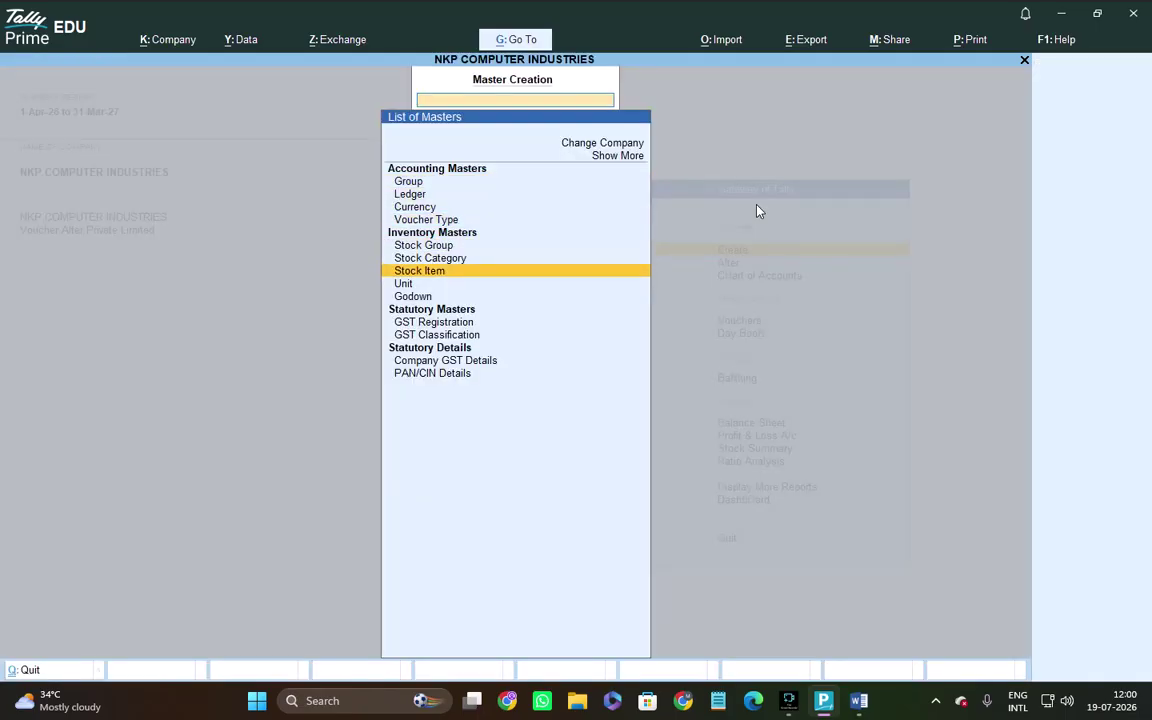
key(Return)
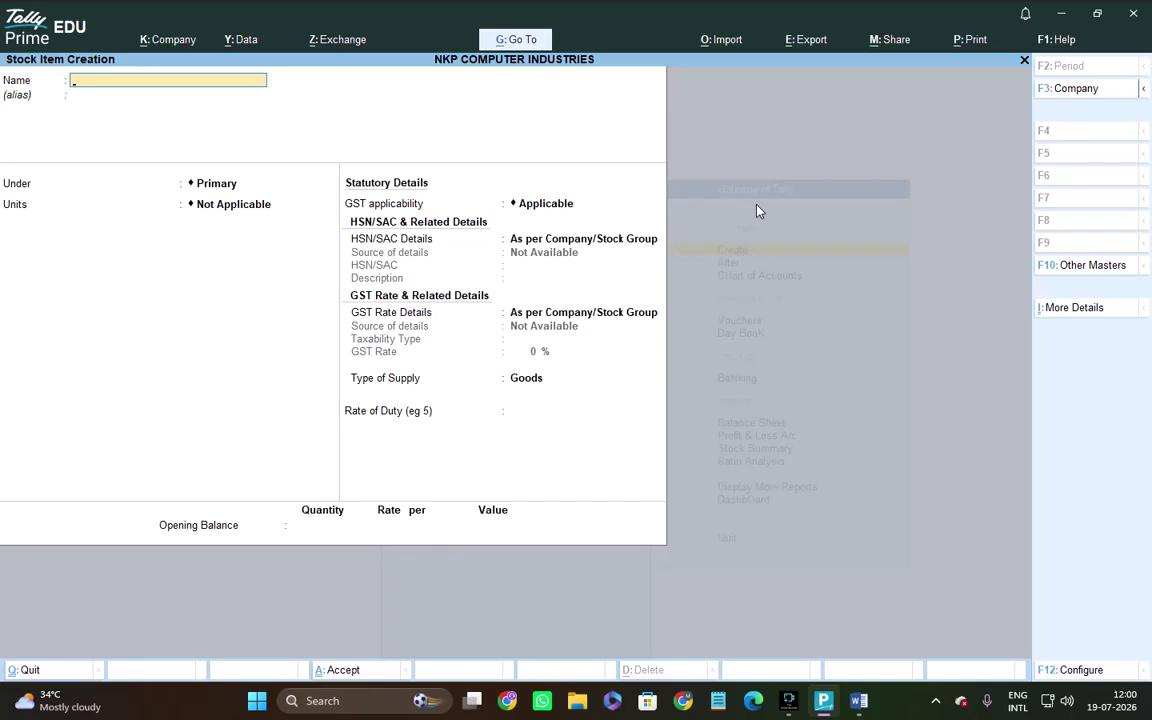
text(Computer)
key(Return)
key(Return)
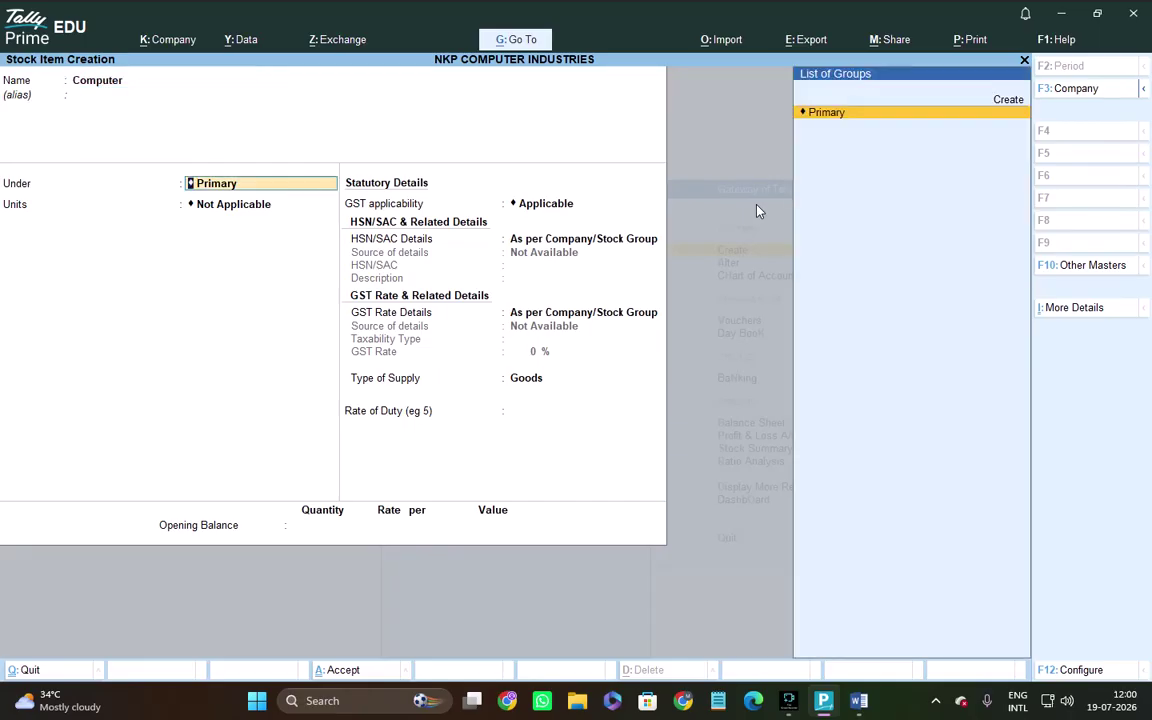
key(Return)
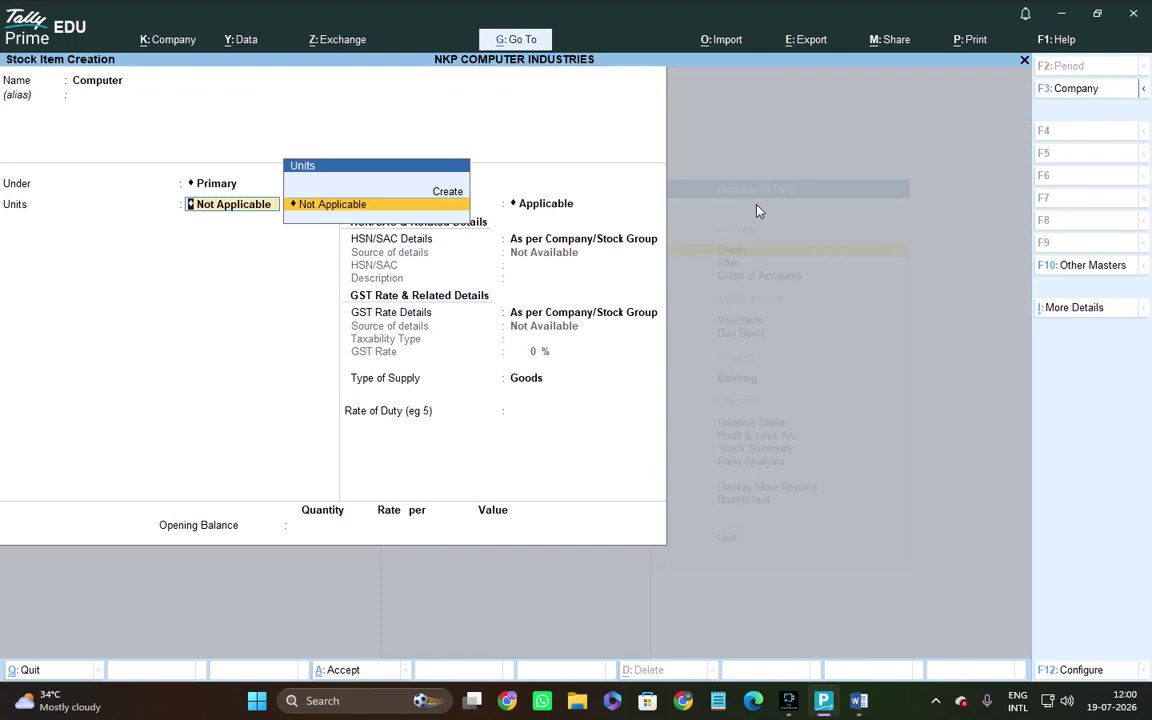
- Create a simple unit with the symbol PCS for the Computer item and save it
key(Up)
key(Return)
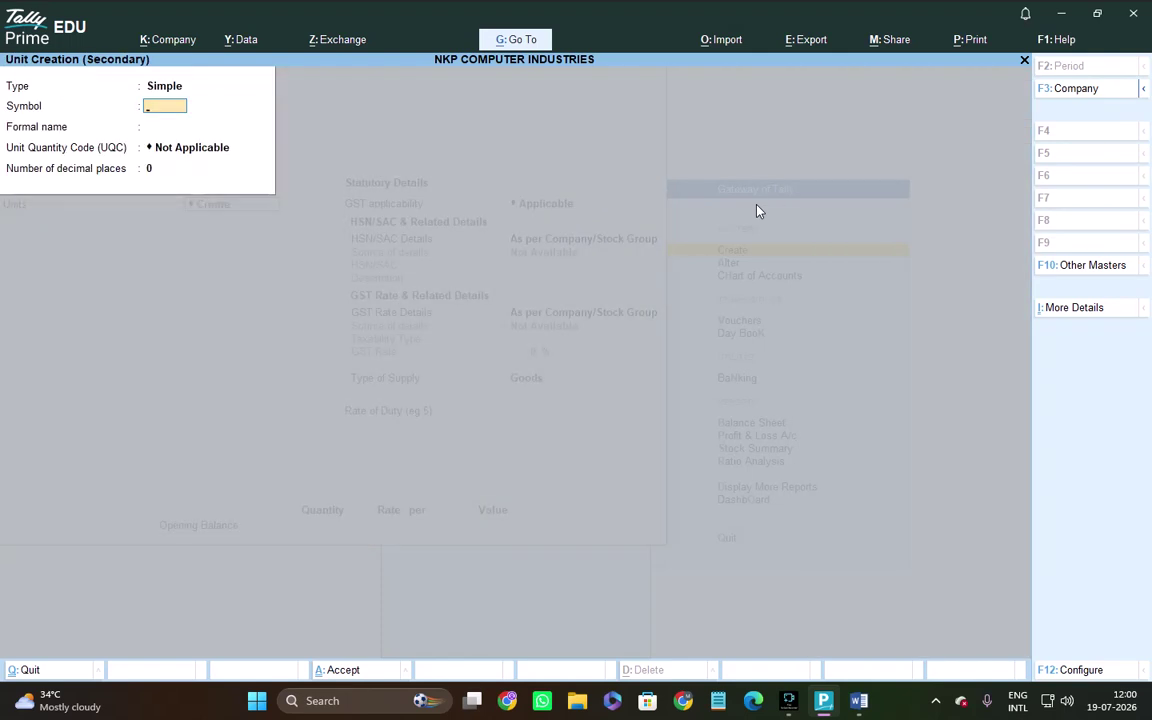
text(PCS)
key(Return)
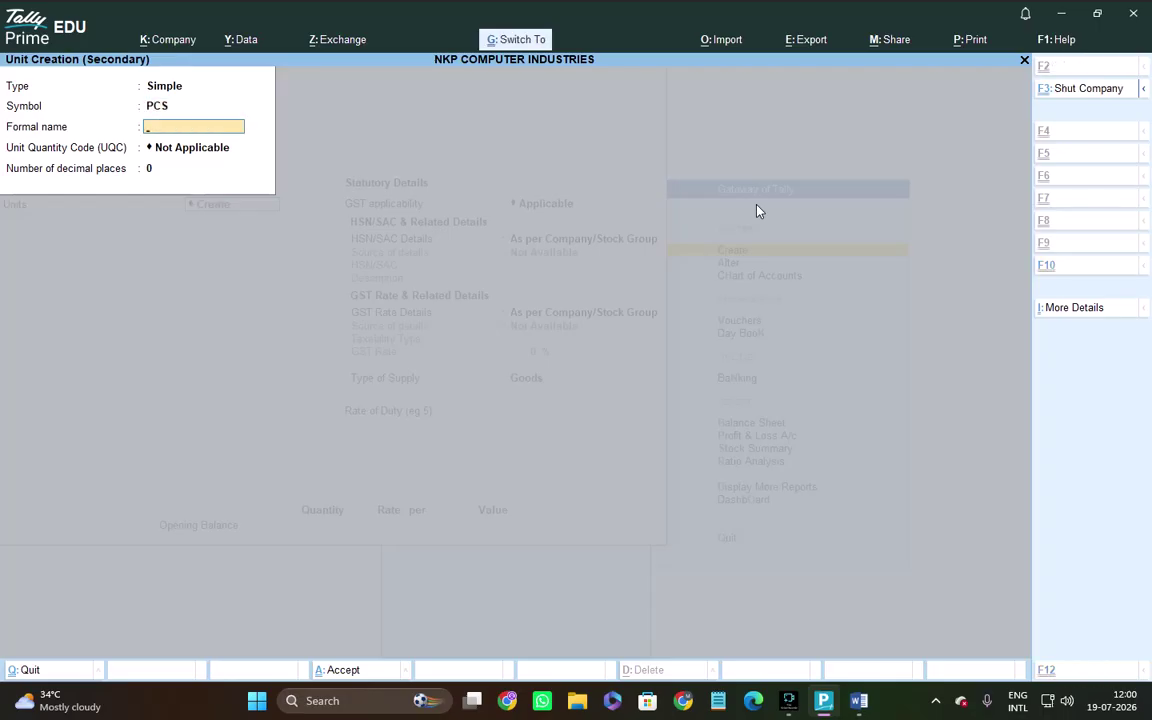
key(ctrl+a)
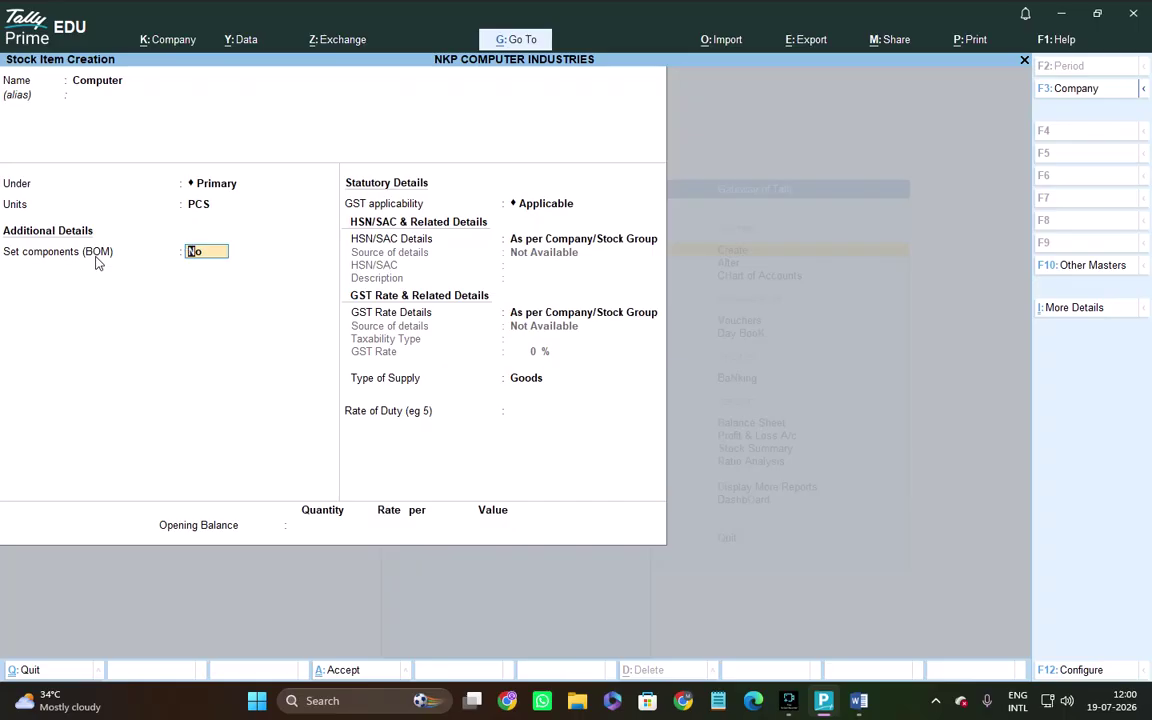
- Check the Bill of Materials option in the stock item configuration, and set components (BOM) to Yes for the Computer item
key(F12)
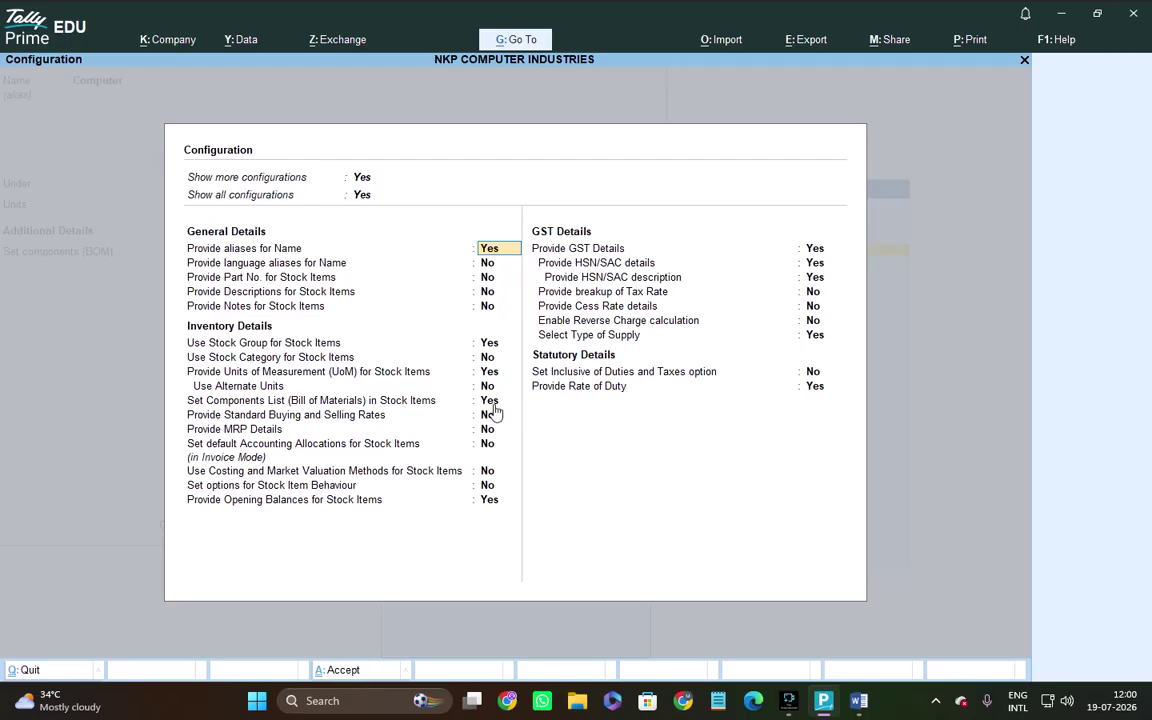
key(ctrl+a)
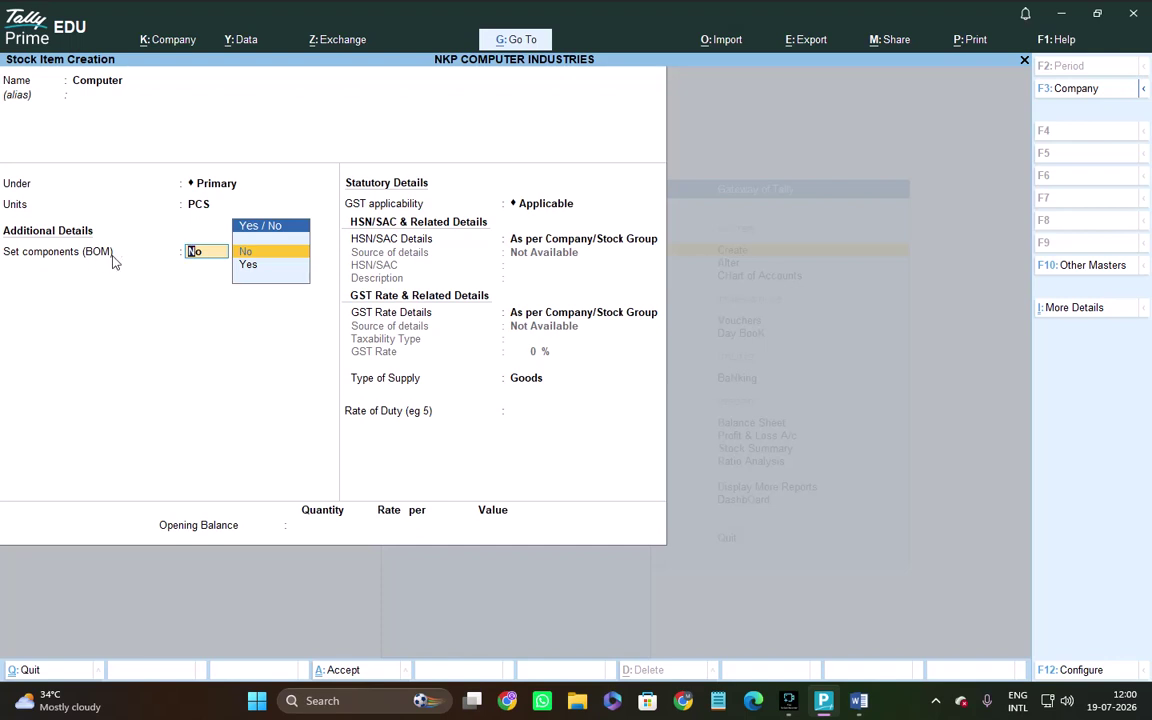
key(Down)
key(Return)
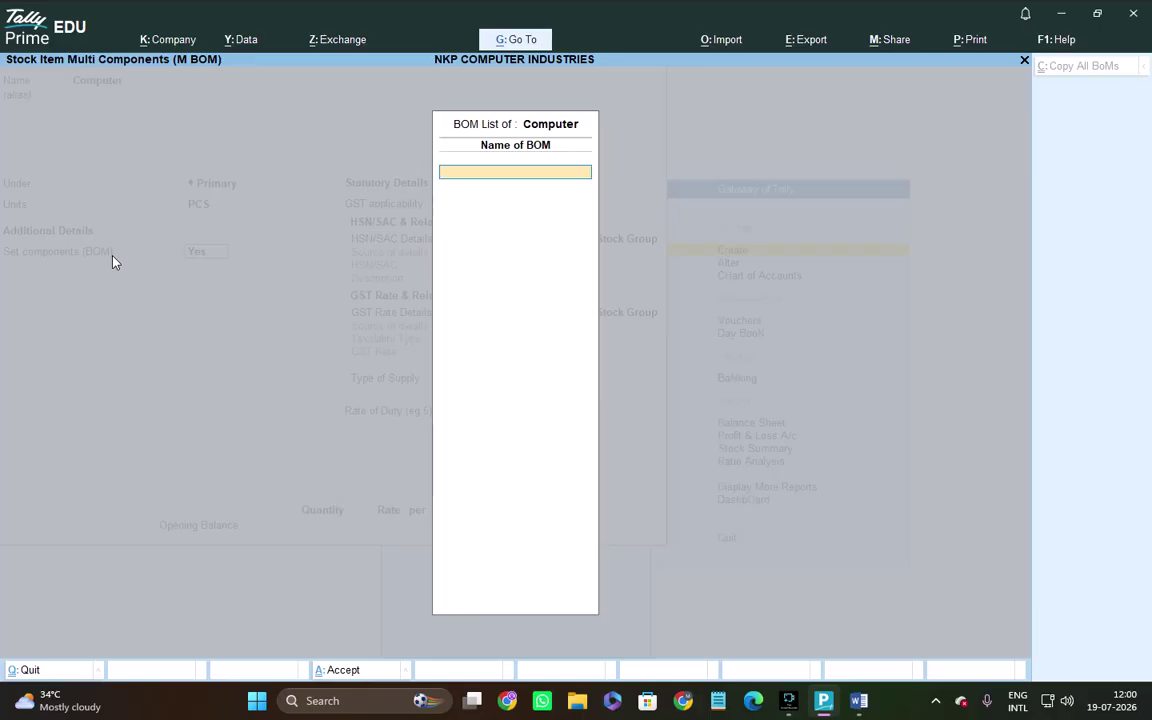
- Name the bill of materials "Computer" and set its unit of manufacture to 1 PCS
text(Computer)
key(Return)
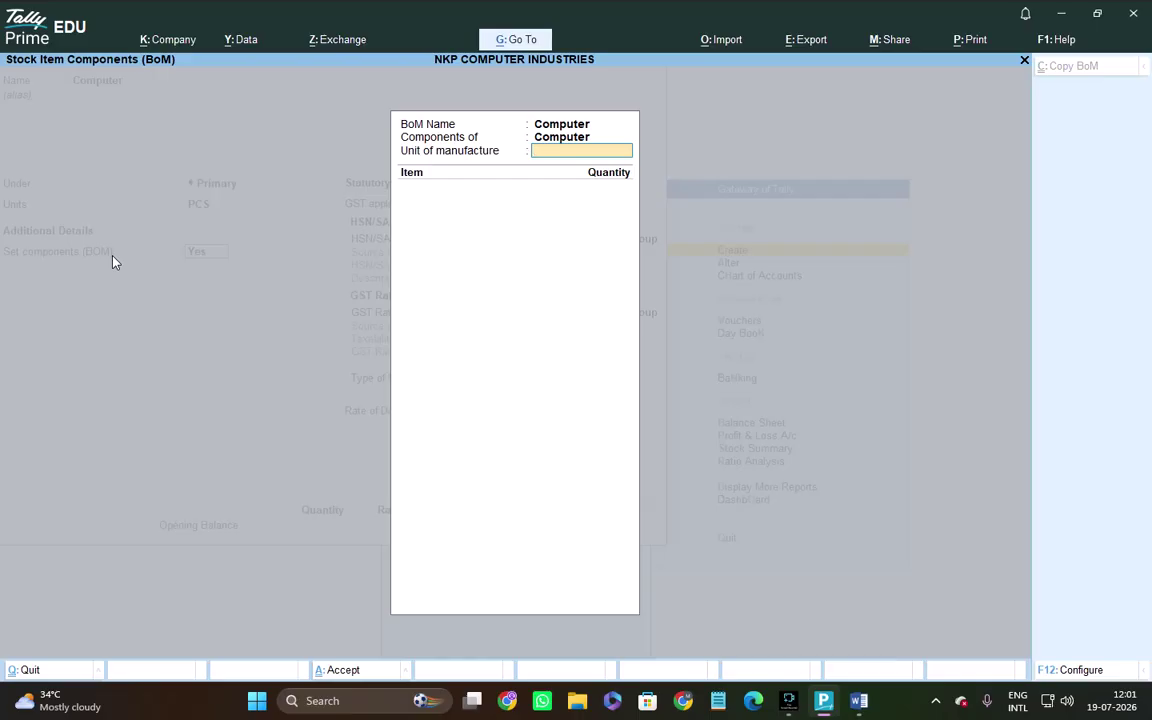
text(1)
key(Return)
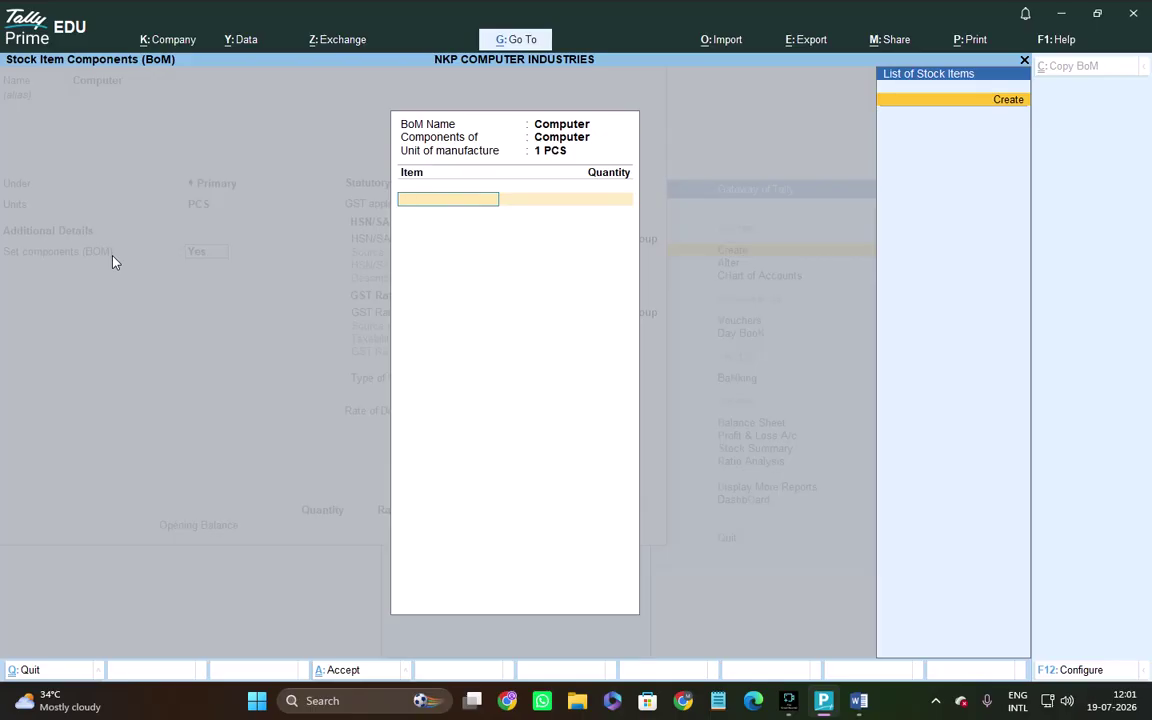
- Copy "Screen Accessories" from the Word list and use it to name a new component stock item in TallyPrime
key(alt+Tab)
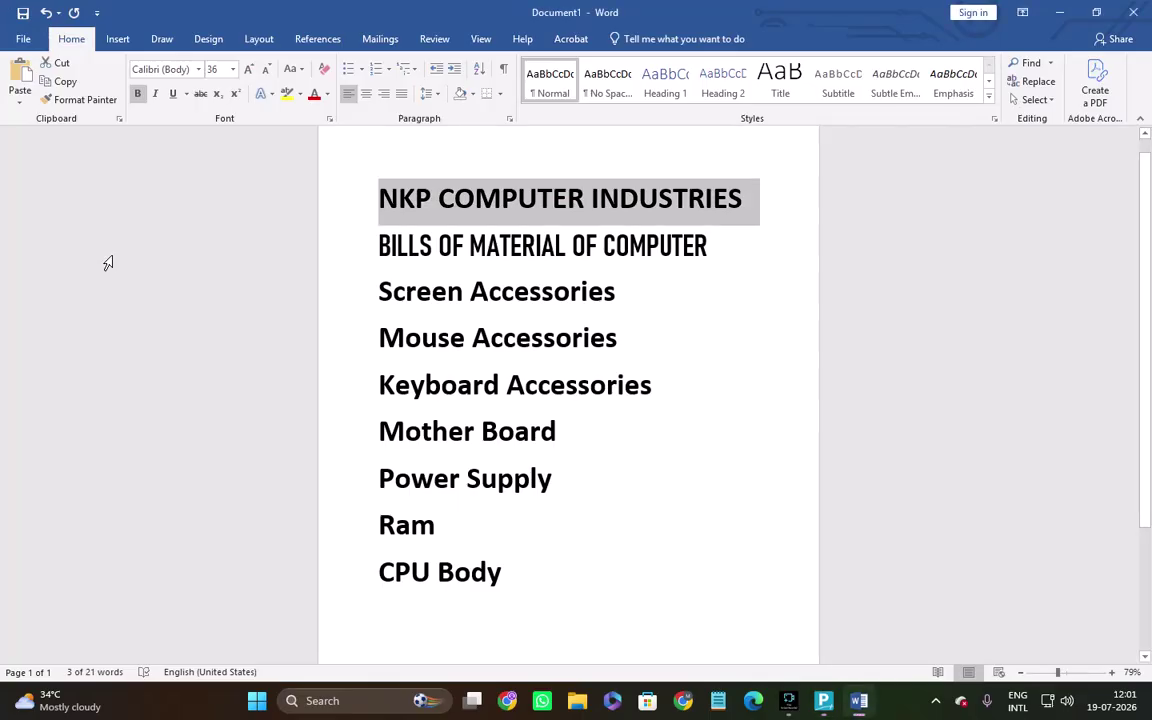
click(357, 300)
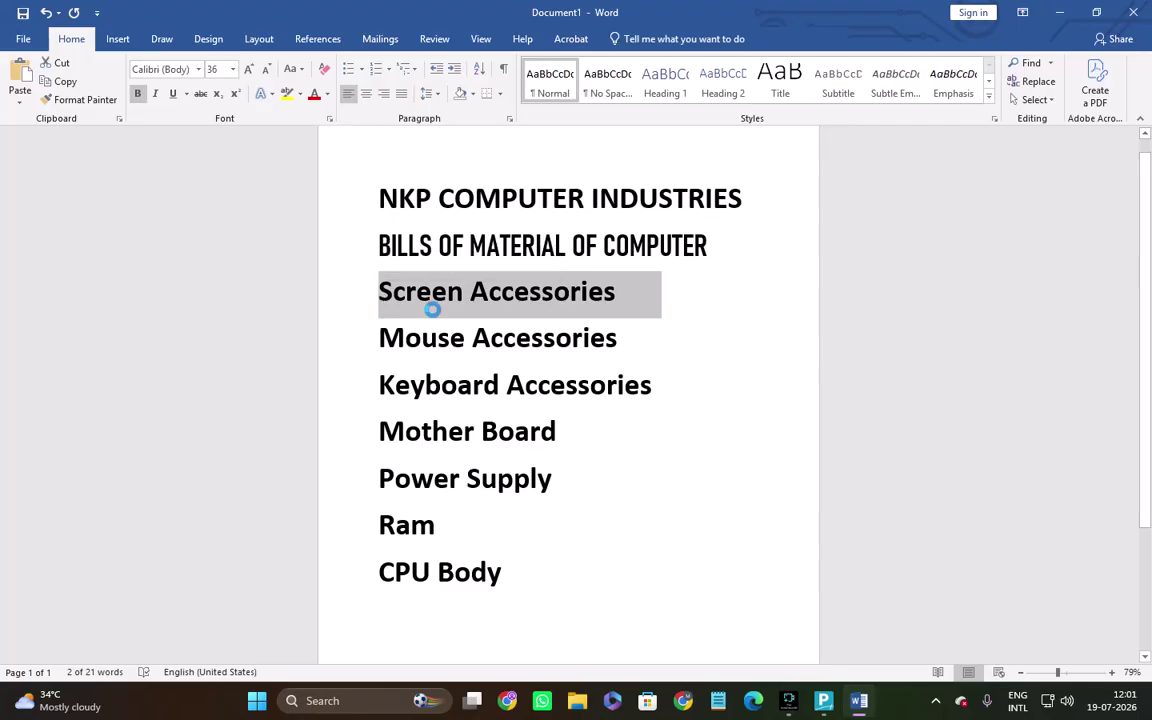
key(ctrl+c)
key(alt+Tab)
key(Return)
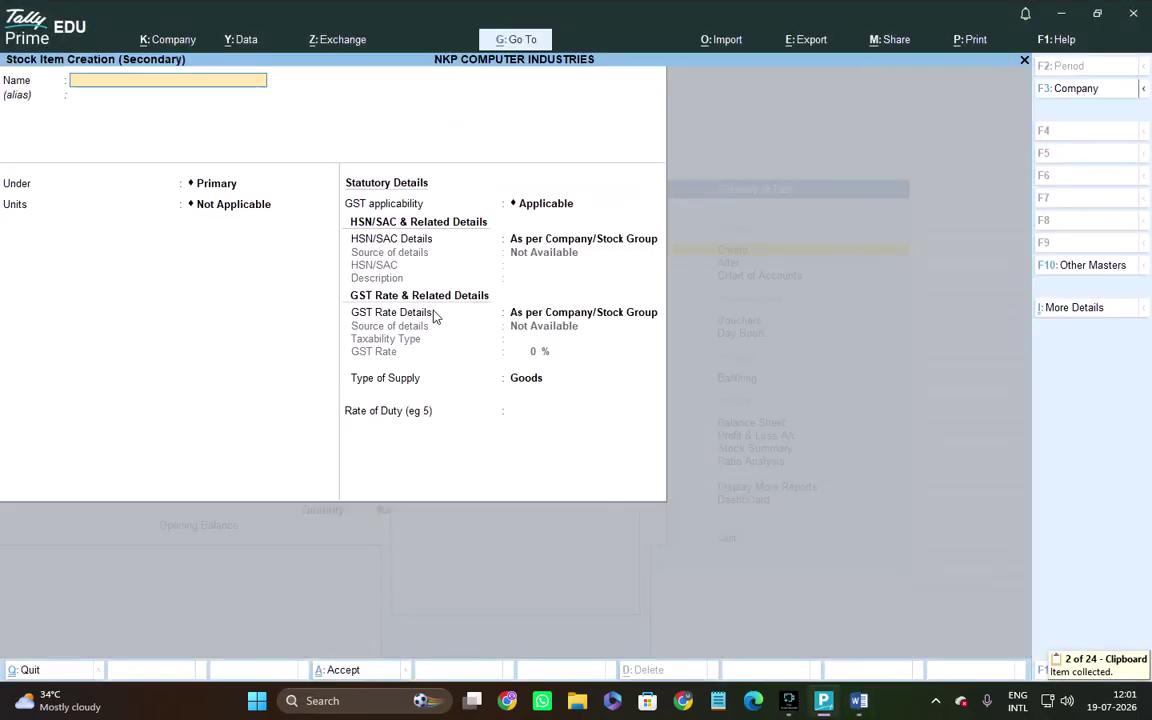
key(ctrl+v)
key(Return)
key(Return)
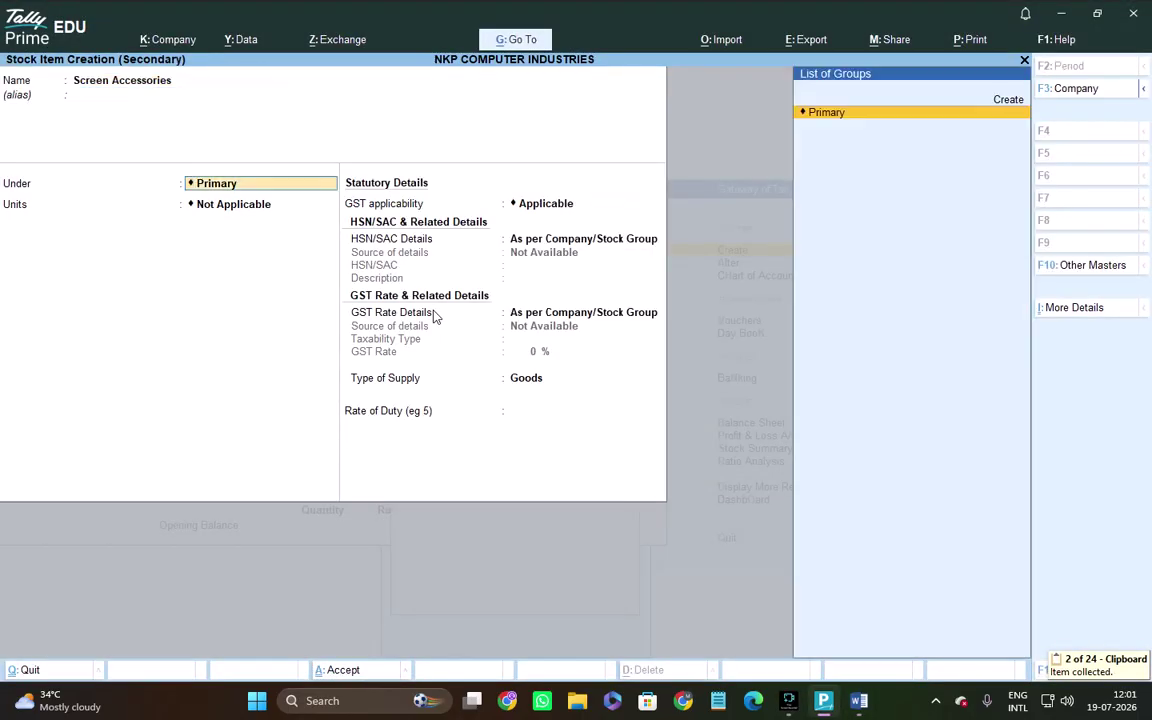
- Save Screen Accessories under Primary with the unit PCS and set its BOM quantity to 8
key(Down)
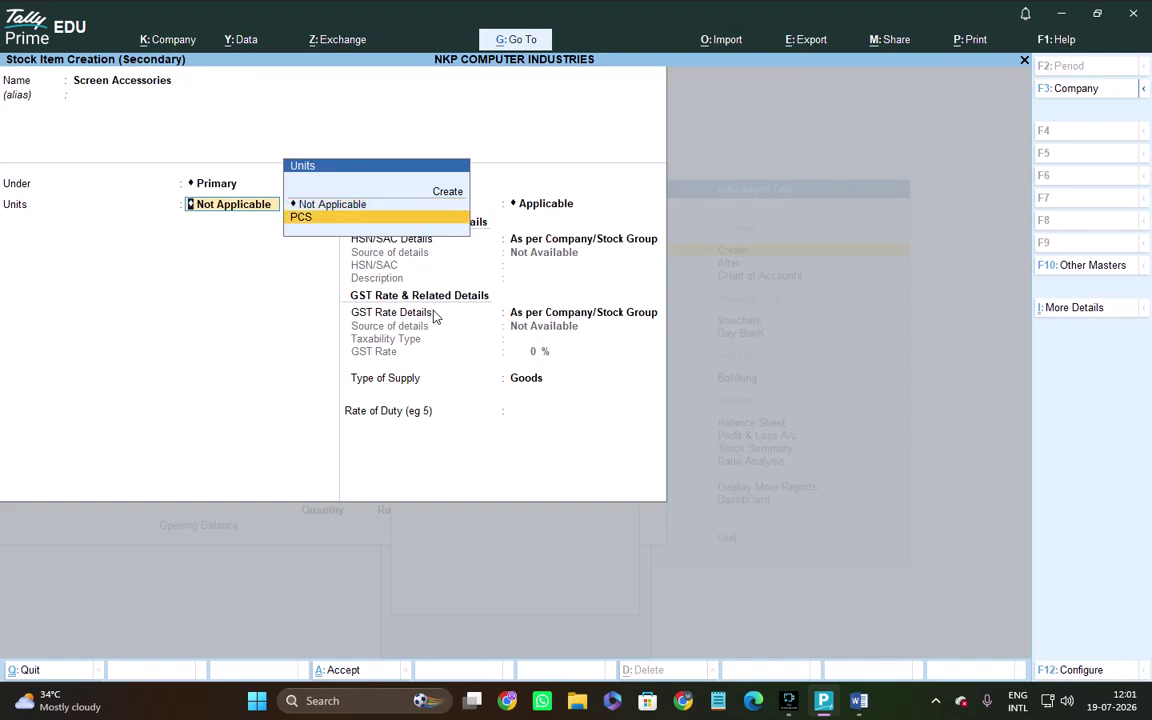
key(Return)
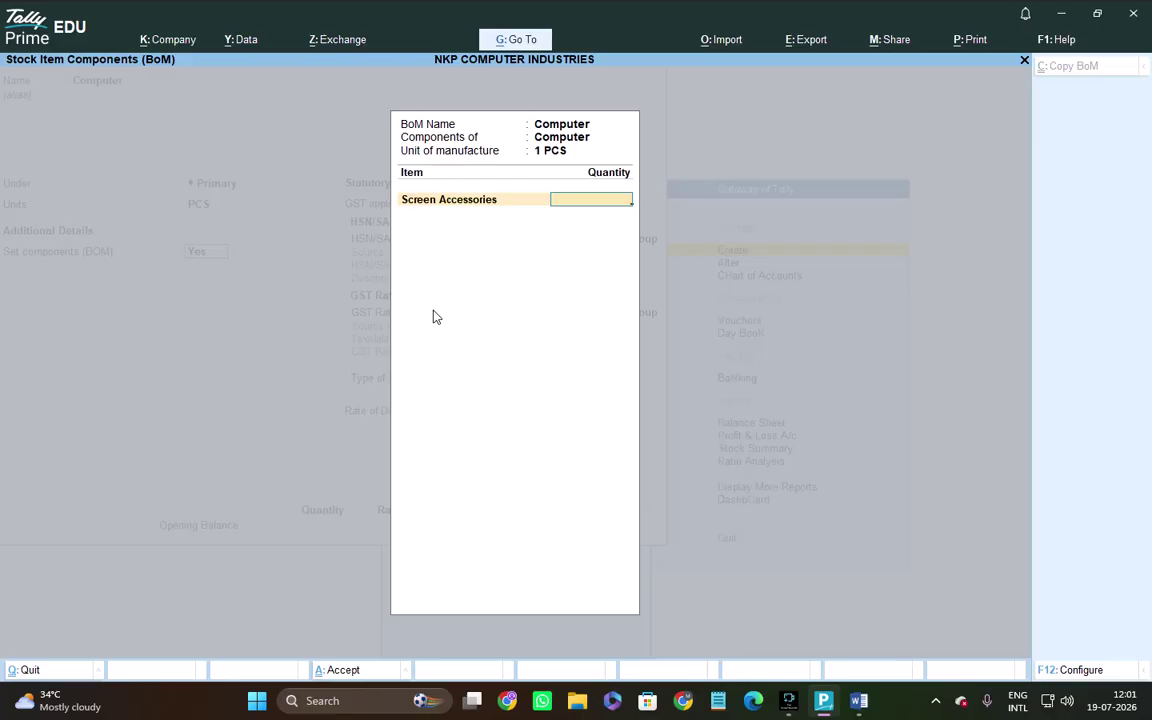
text(8)
key(Return)
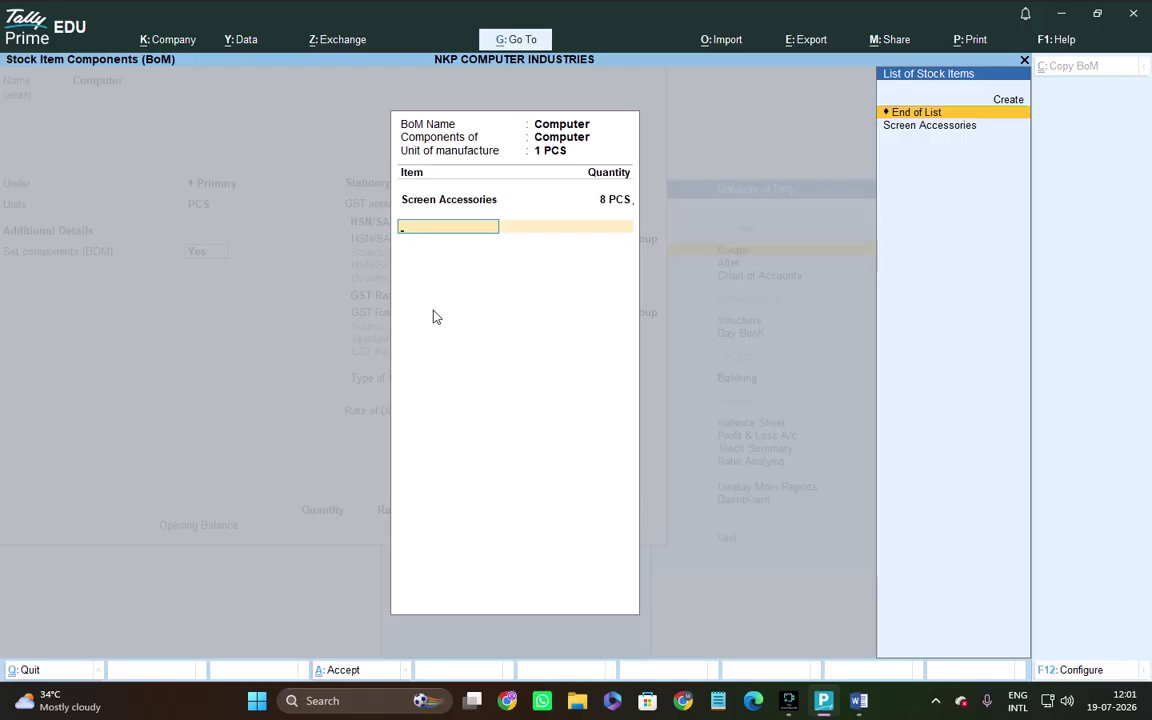
- Copy "Mouse Accessories" from the Word list and use it to name another new component stock item in TallyPrime
key(alt+Tab)
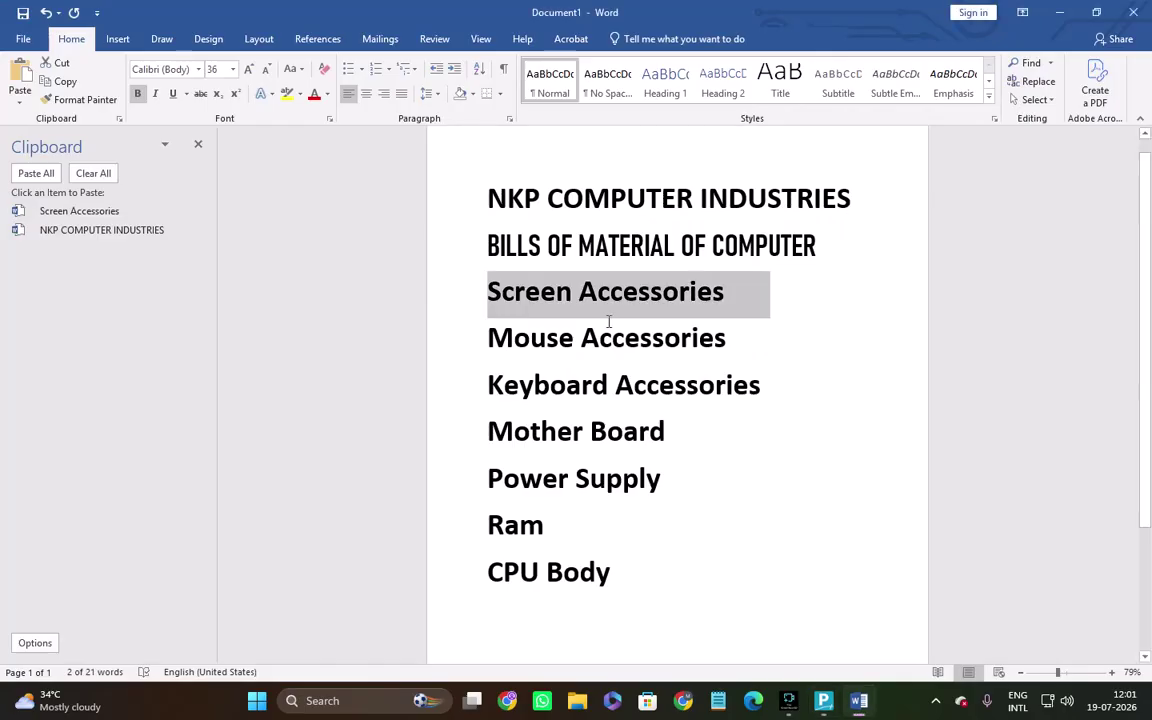
click(530, 337)
click(471, 337)
key(ctrl+c)
key(alt+Tab)
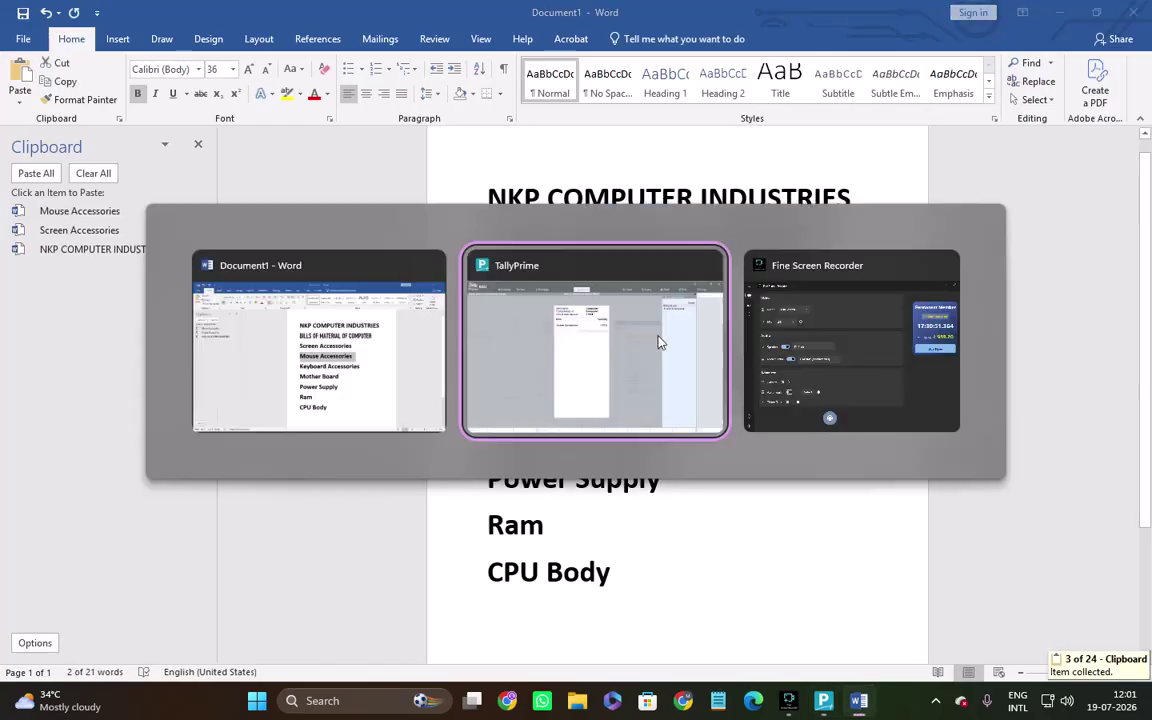
key(Up)
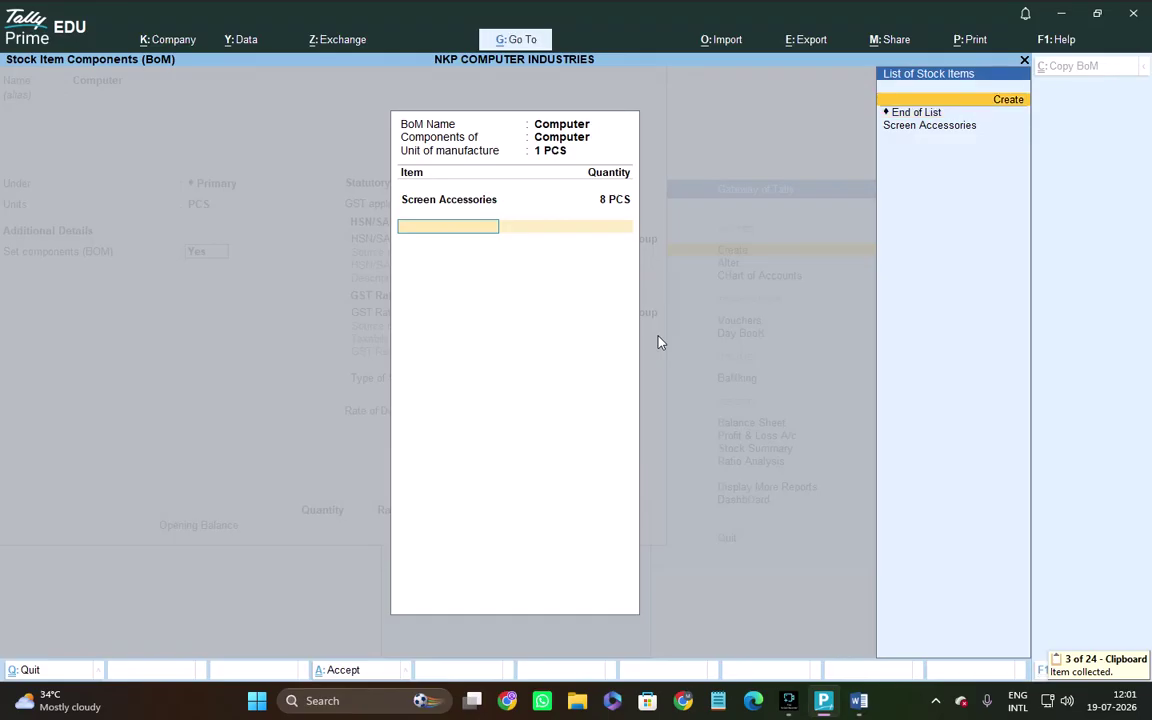
key(Return)
key(ctrl+v)
key(Return)
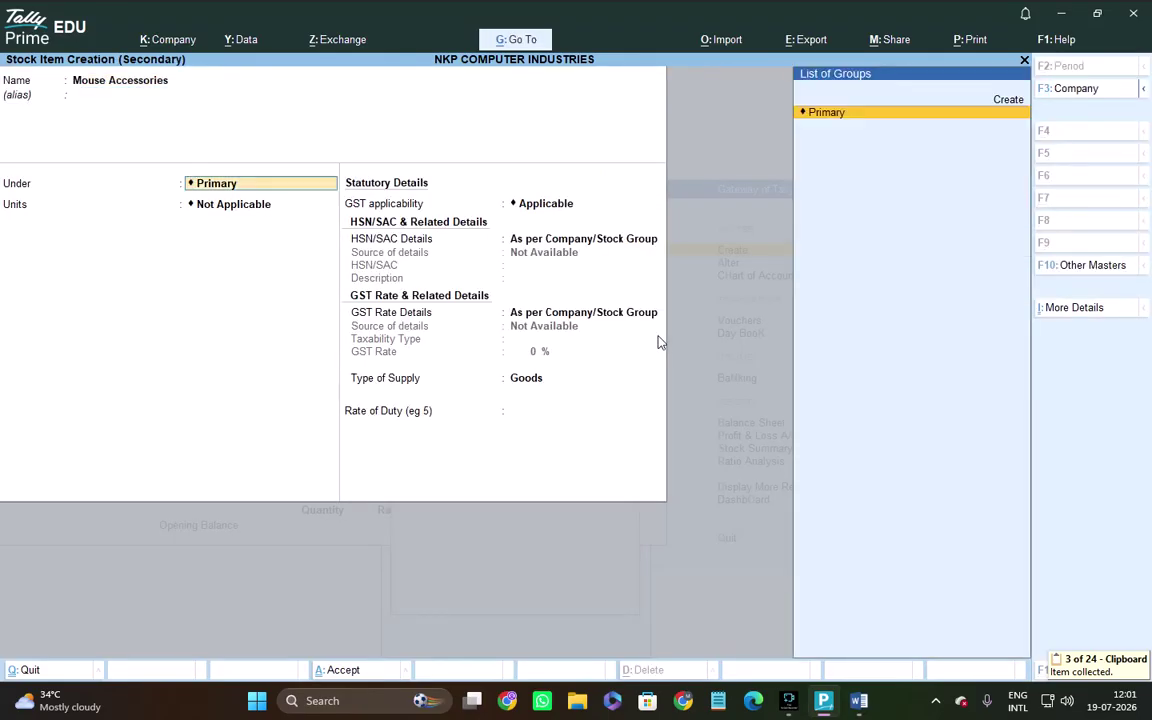
- Save Mouse Accessories under Primary with the unit PCS and set its BOM quantity to 5
key(Return)
key(Down)
key(Return)
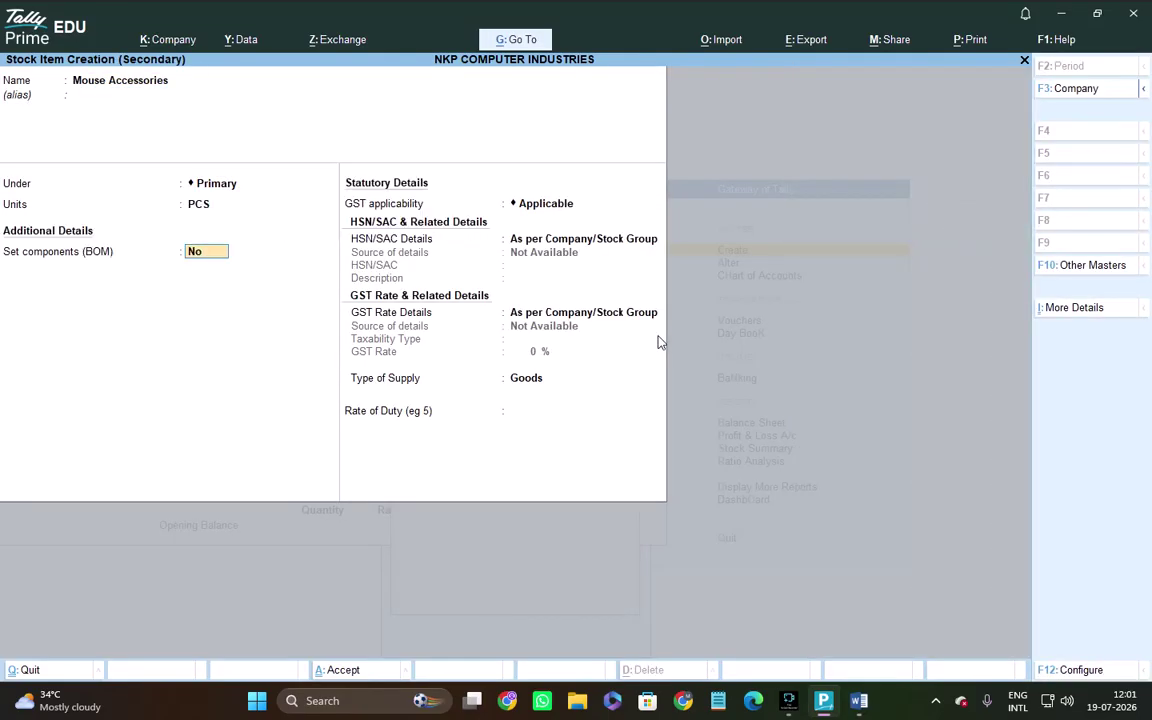
text(y)
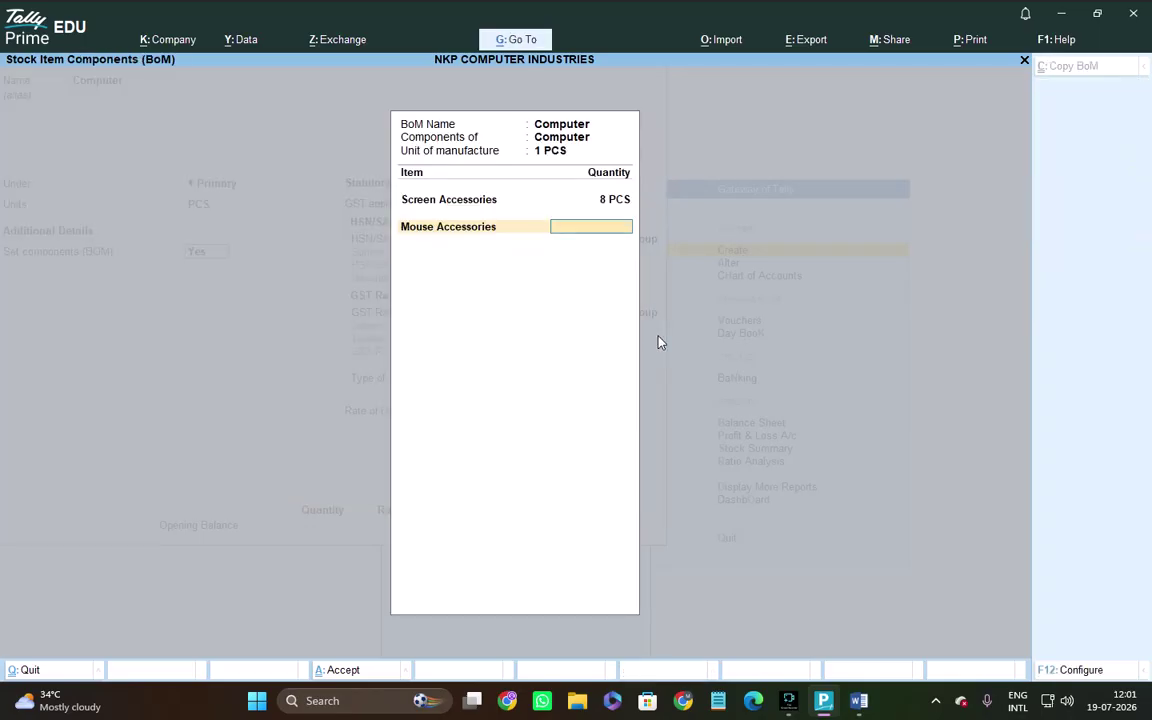
text(5)
key(Return)
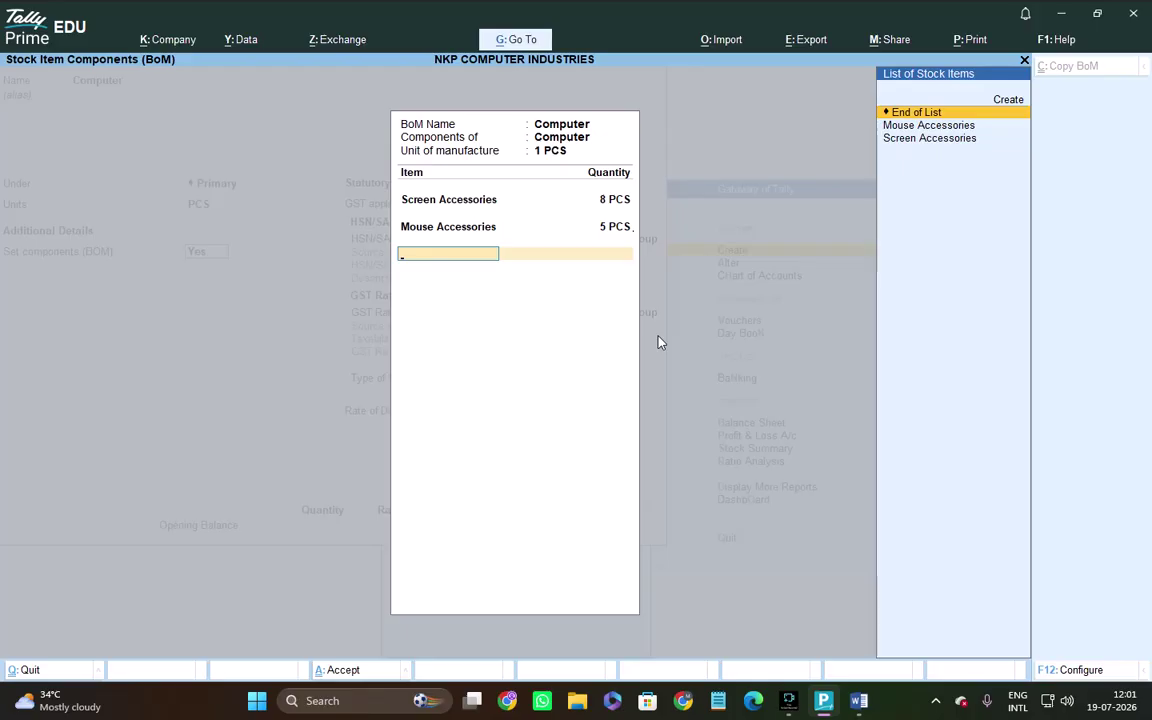
- Copy "Keyboard Accessories" from the Word list and use it to name a new component stock item in TallyPrime
key(alt+Tab)
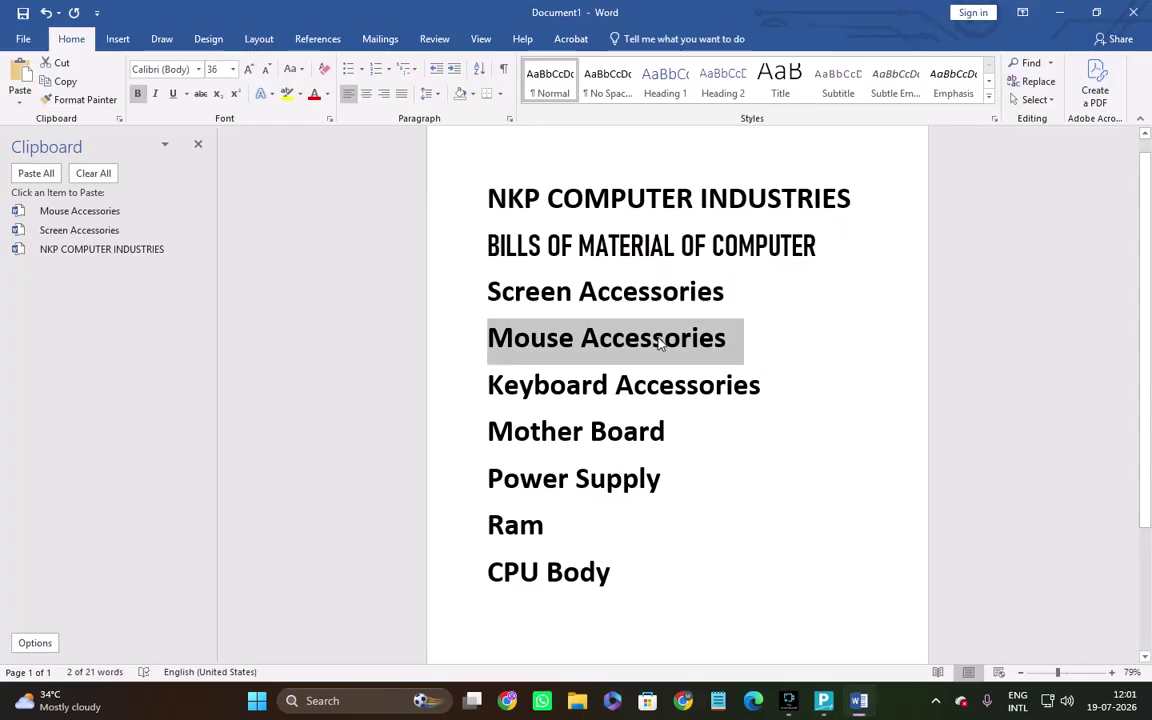
click(480, 380)
drag(478, 380, 699, 378)
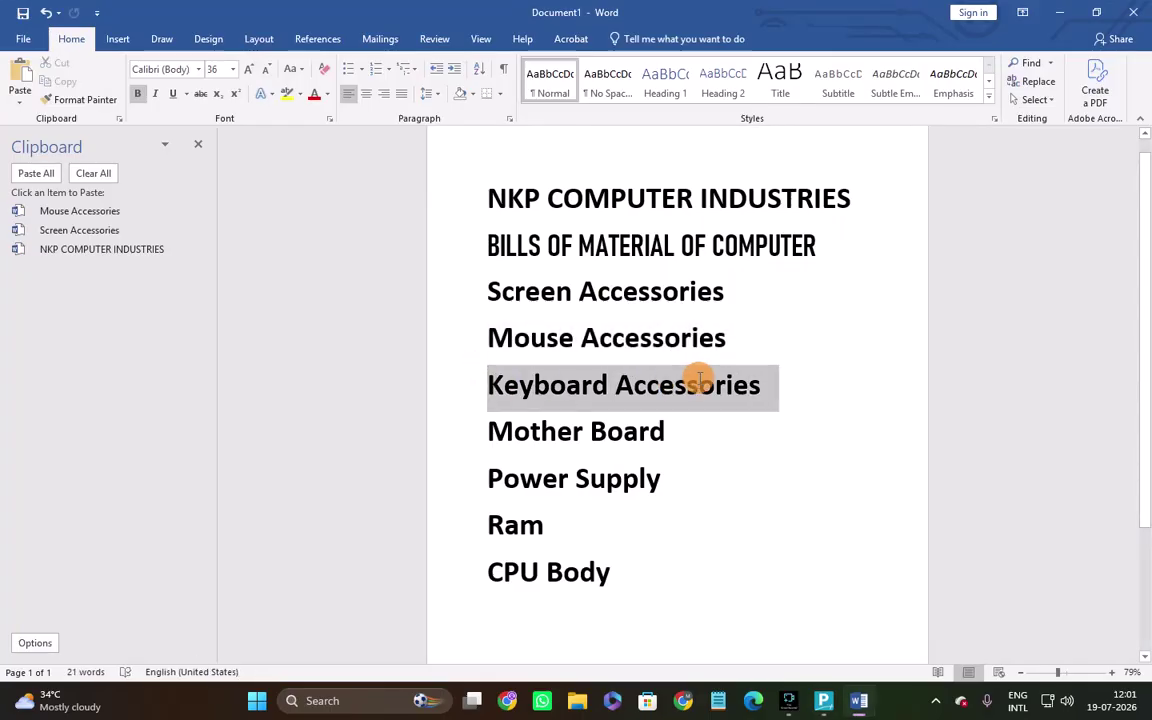
key(ctrl+c)
key(alt+Tab)
key(Up)
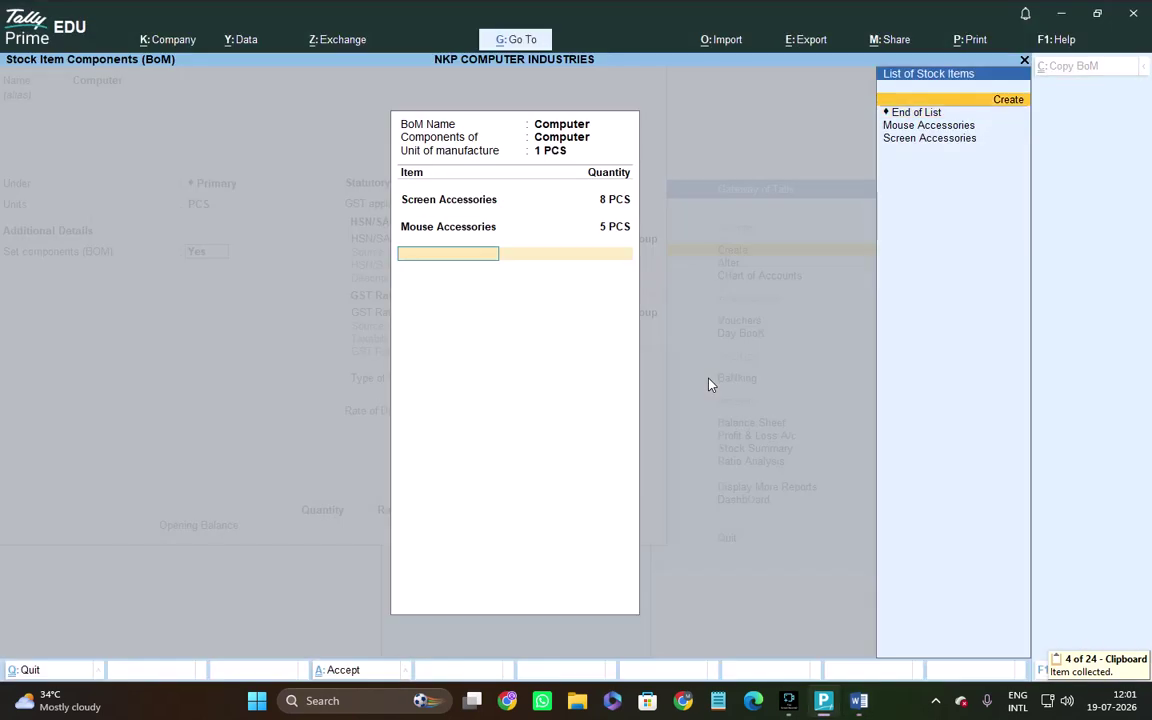
key(Return)
key(ctrl+v)
- Save Keyboard Accessories under Primary with the unit PCS and set its BOM quantity to 40
key(Return)
key(Return)
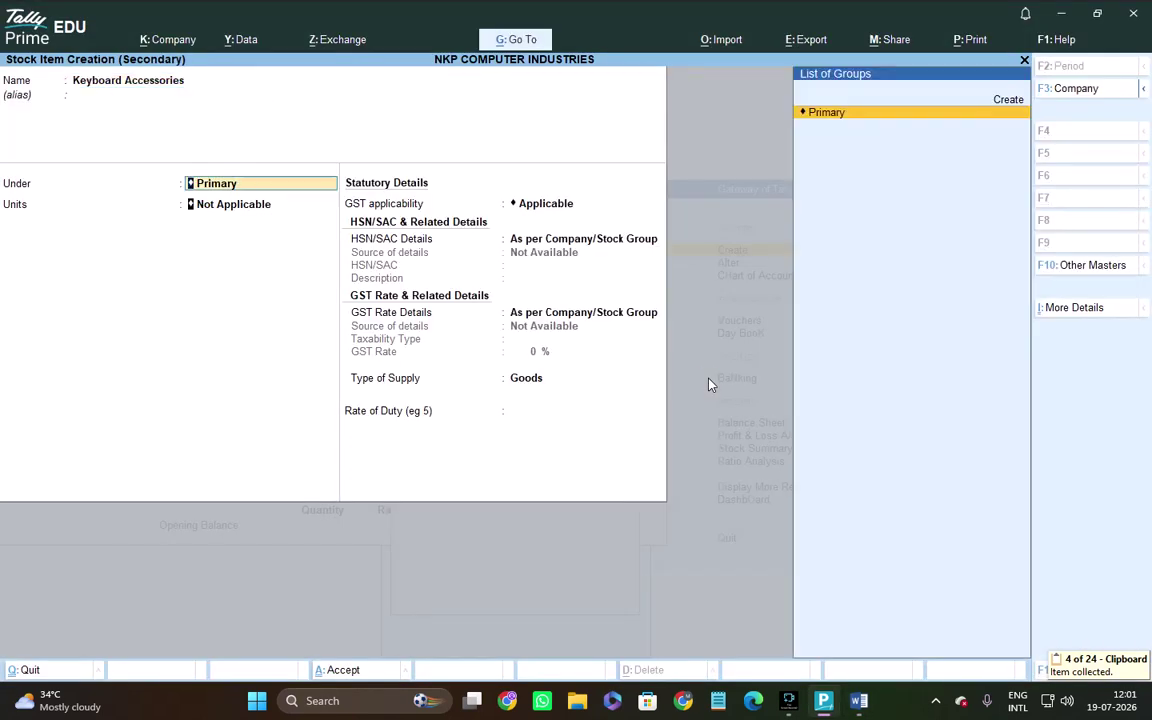
key(Return)
key(Down)
key(Return)
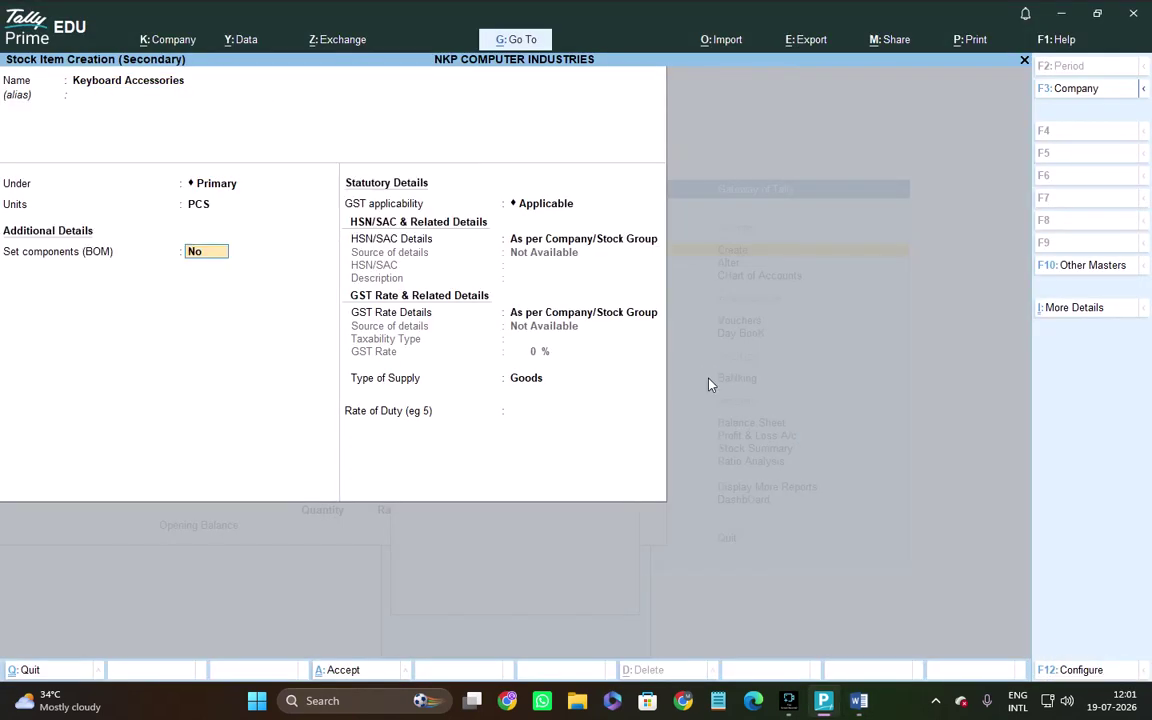
text(y)
key(ctrl+a)
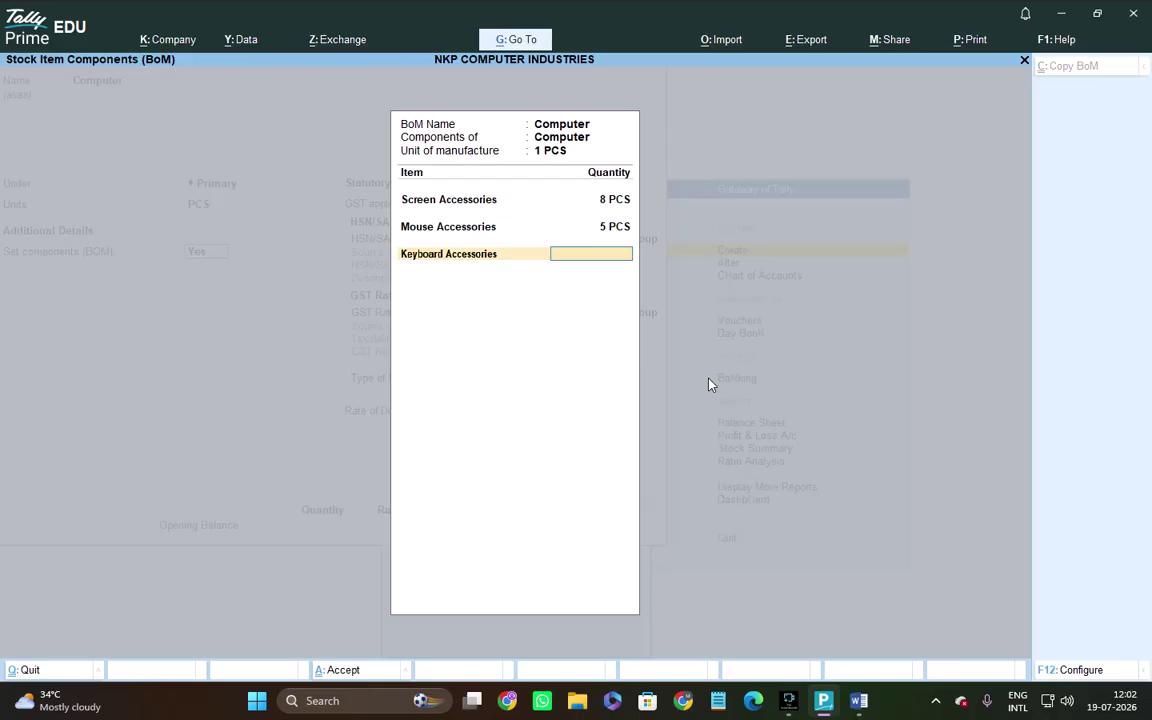
text(40)
key(Return)
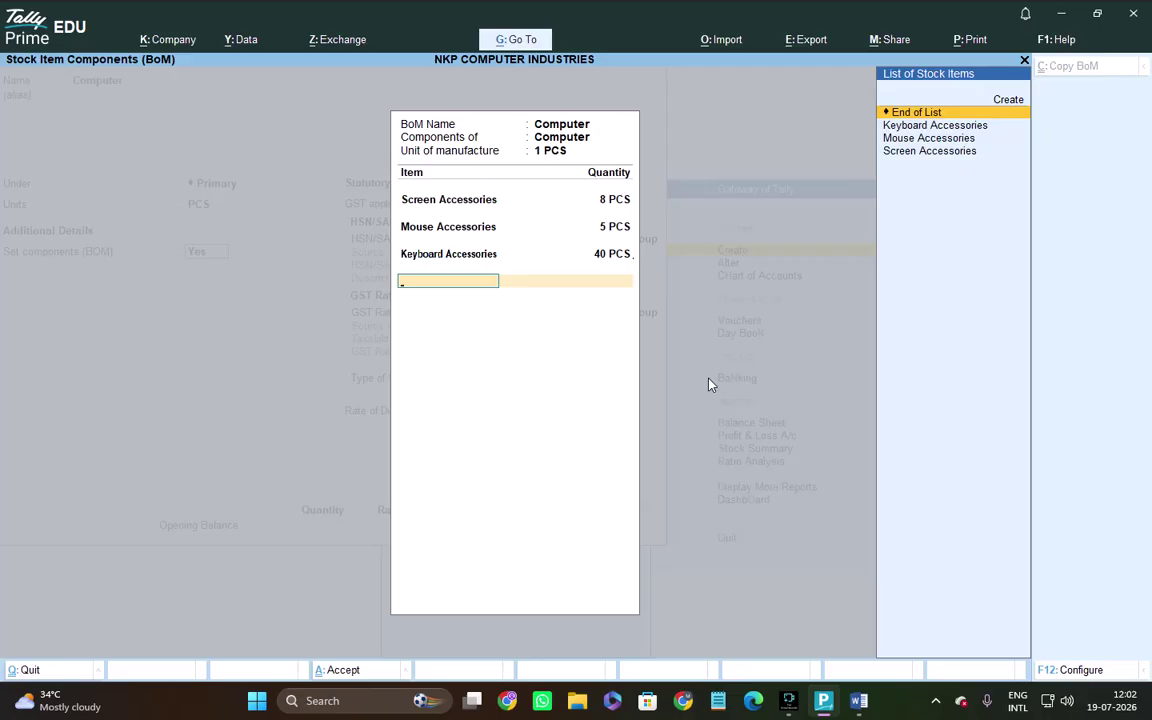
- Copy "Mother Board" from the Word list and use it to name a new component stock item in TallyPrime
key(alt+Tab)
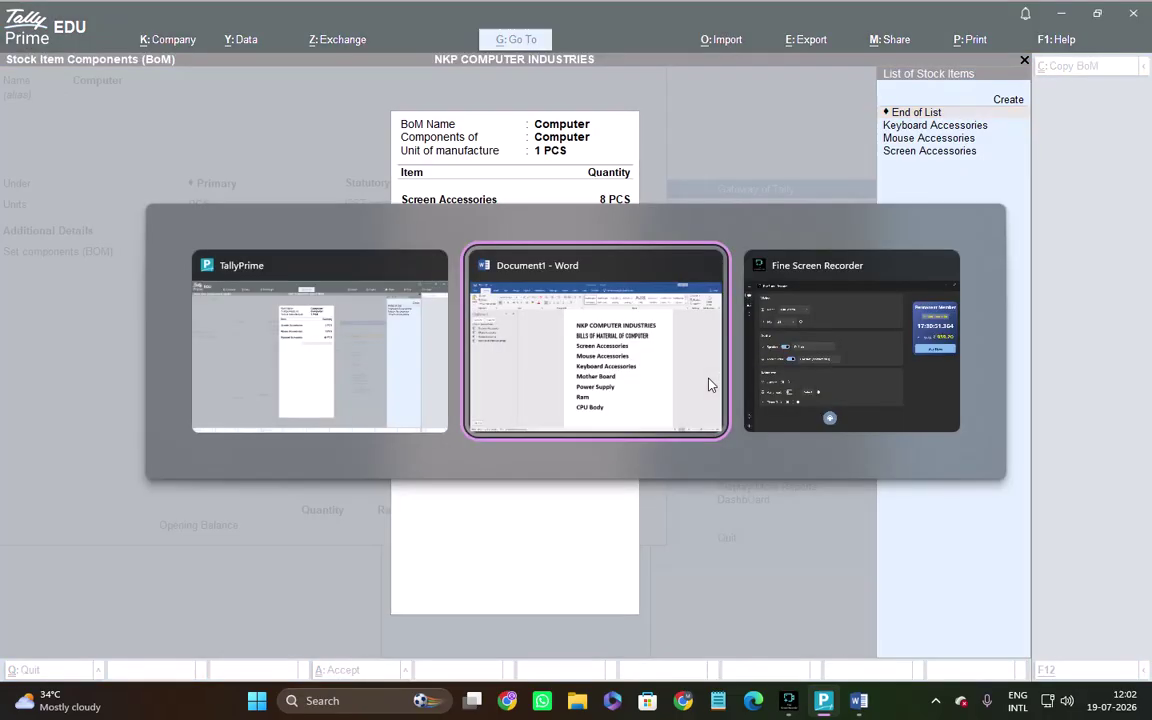
click(489, 430)
drag(489, 430, 689, 453)
key(ctrl+c)
key(alt+Tab)
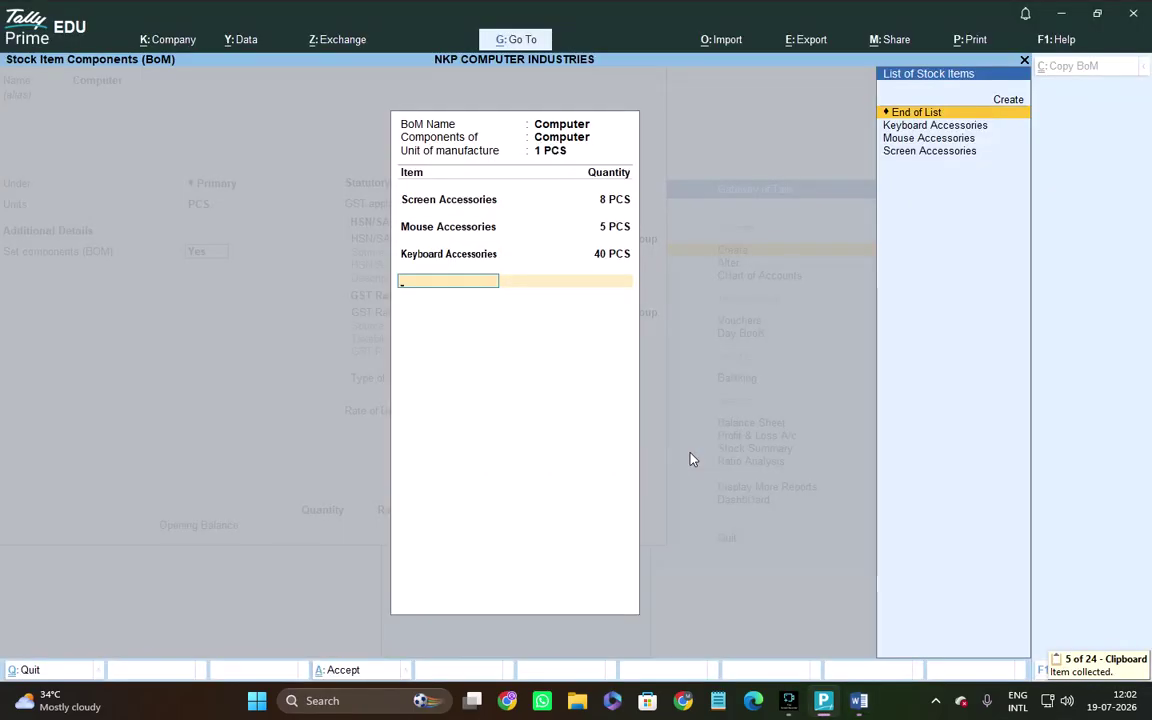
key(alt+c)
key(ctrl+alt+v)
- Save Mother Board under Primary with the unit PCS and set its BOM quantity to 1
key(Return)
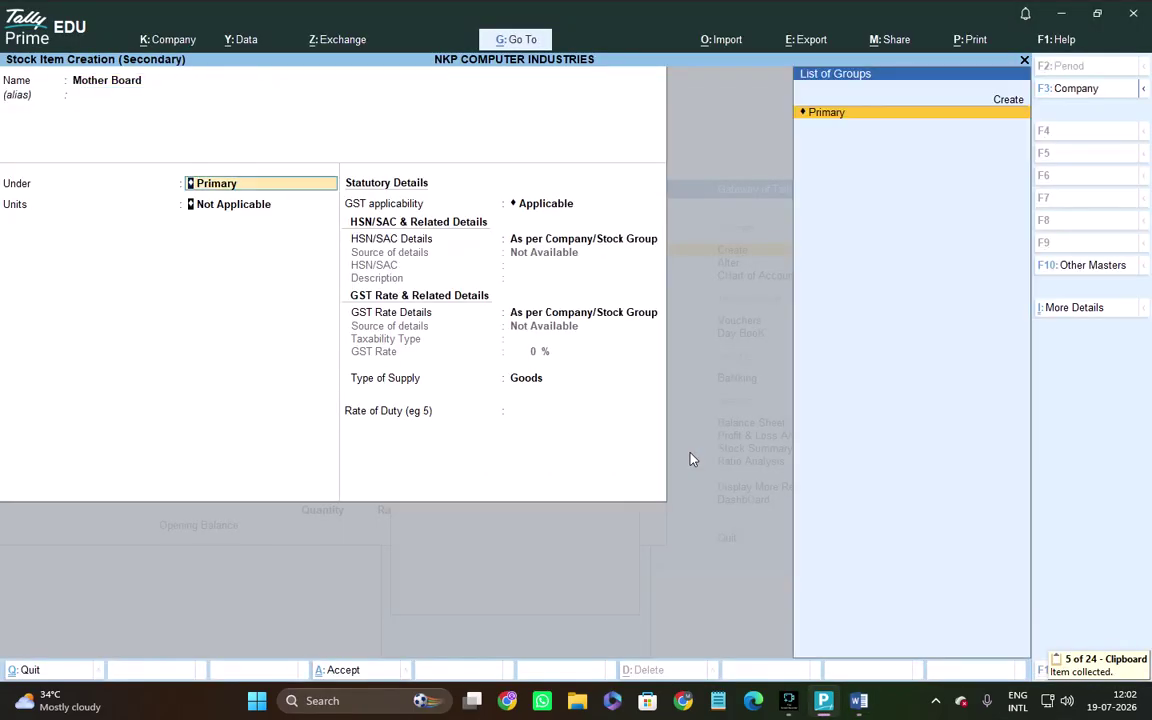
key(Return)
key(Down)
key(Return)
key(ctrl+a)
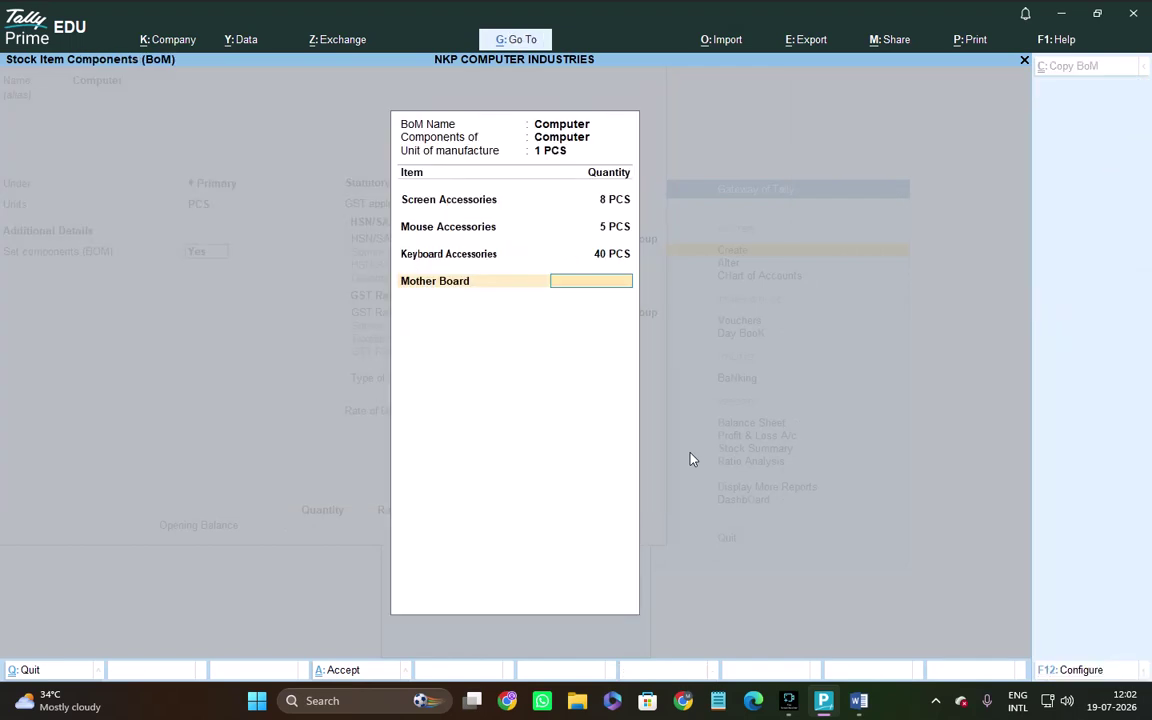
text(1)
key(Return)
- Copy "Power Supply" from the Word list and use it to name a new component stock item in TallyPrime
key(alt+Tab)
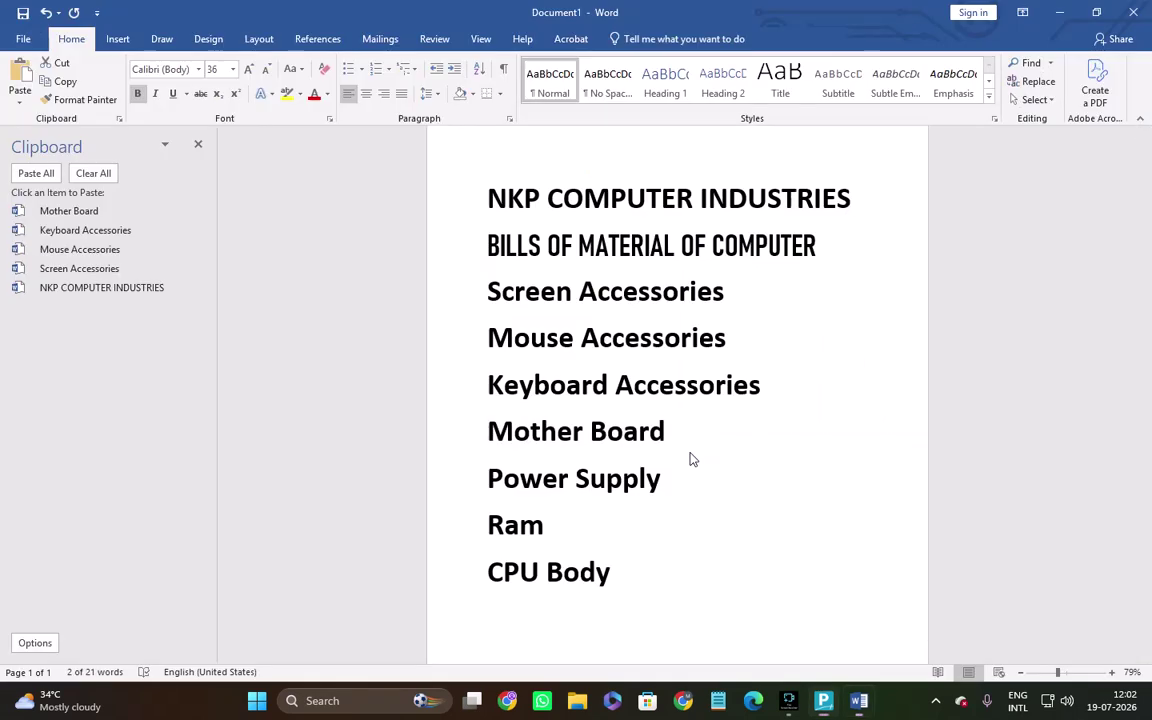
key(Down)
triple_click(496, 477)
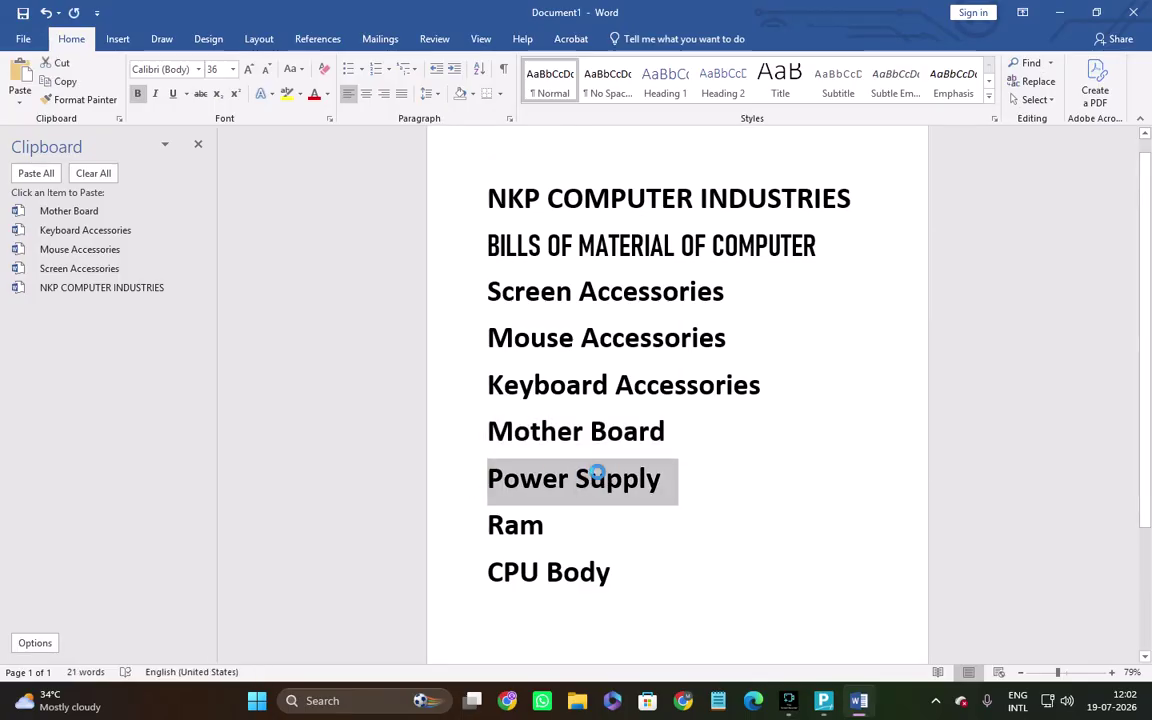
key(ctrl+c)
key(alt+Tab)
key(Up)
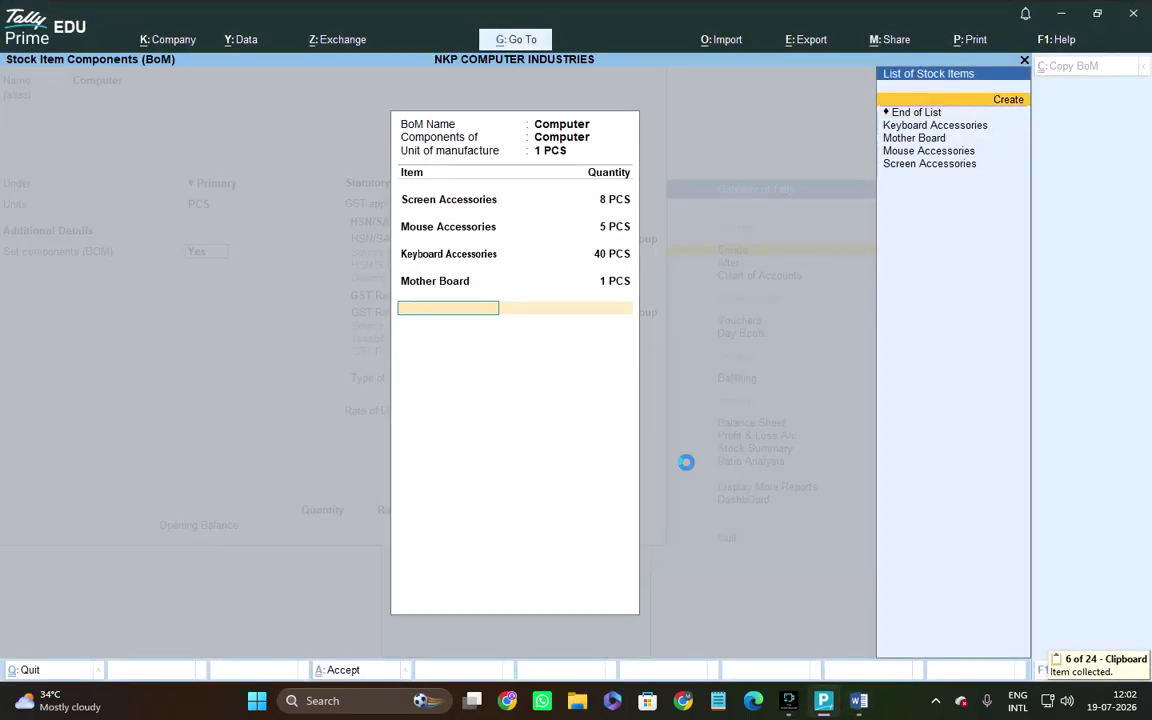
key(Return)
key(ctrl+alt+v)
- Save Power Supply under Primary with the unit PCS and set its BOM quantity to 1
key(Return)
key(Return)
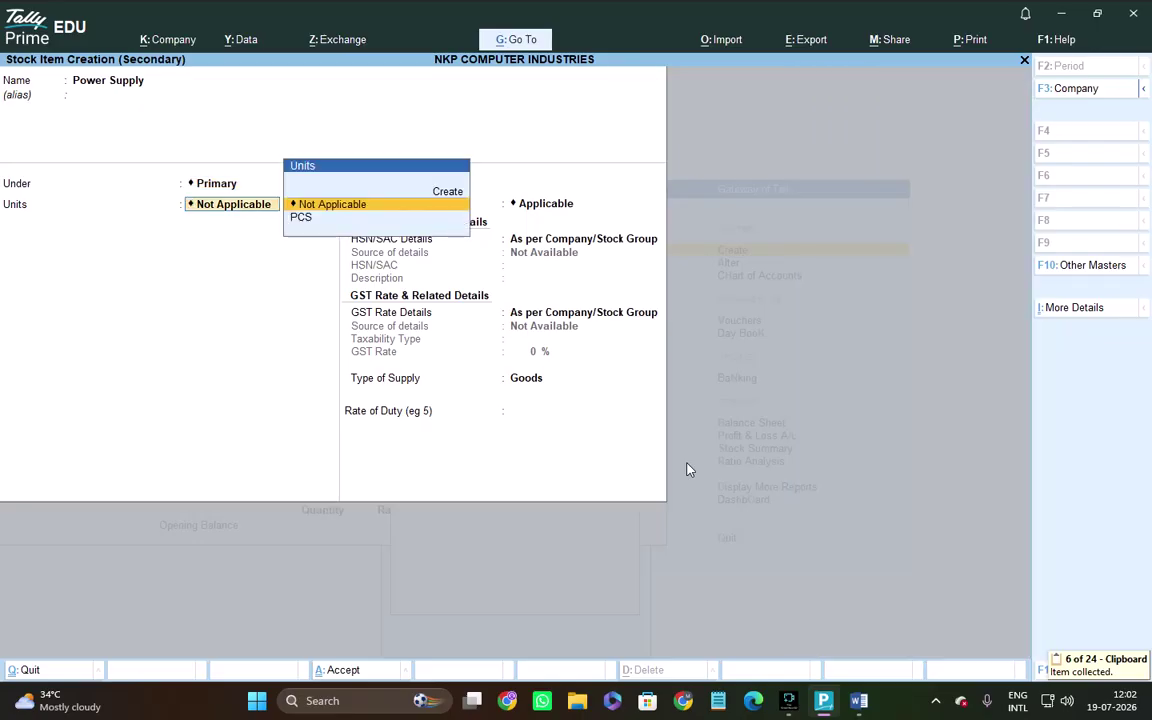
key(Down)
key(Return)
key(ctrl+a)
text(1)
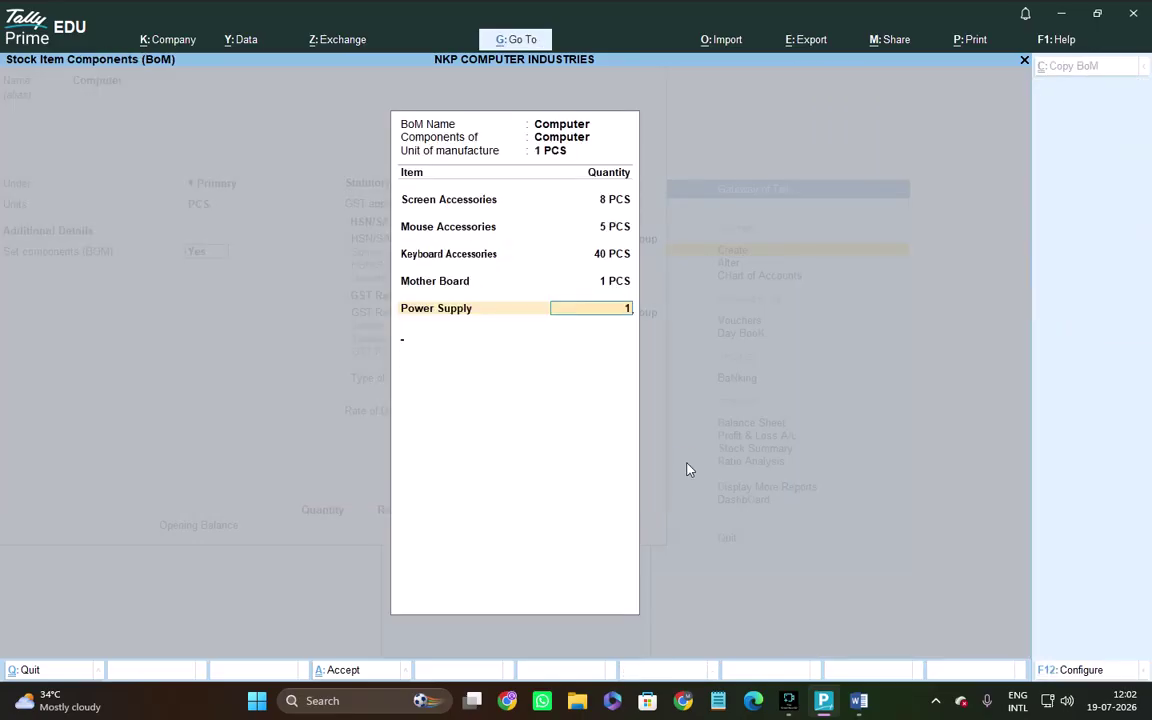
key(Return)
- Copy "Ram" from the Word list and use it to name a new component stock item in TallyPrime
key(alt+Tab)
triple_click(630, 500)
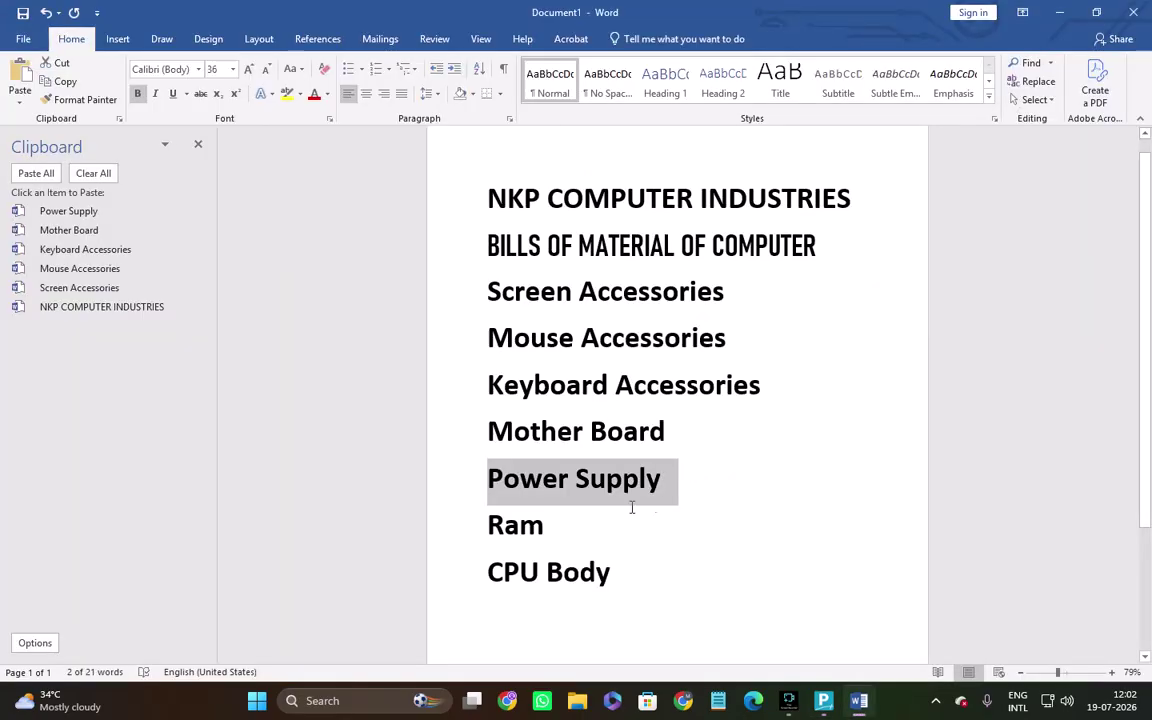
click(481, 528)
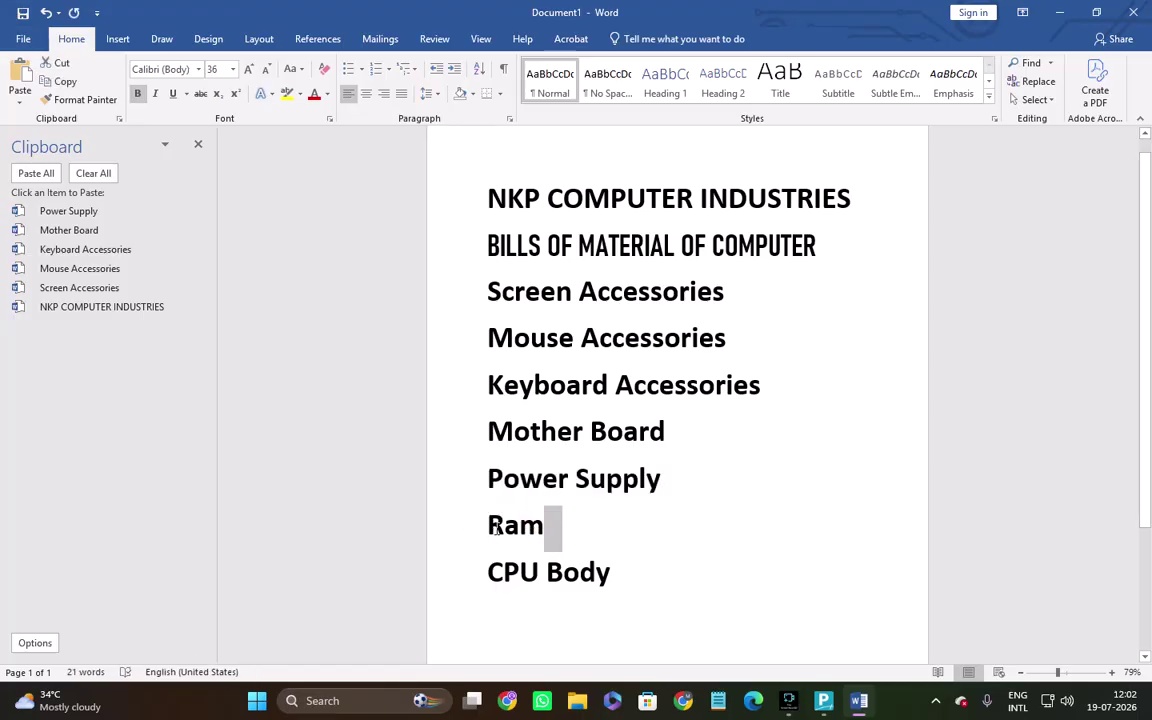
drag(465, 525, 541, 524)
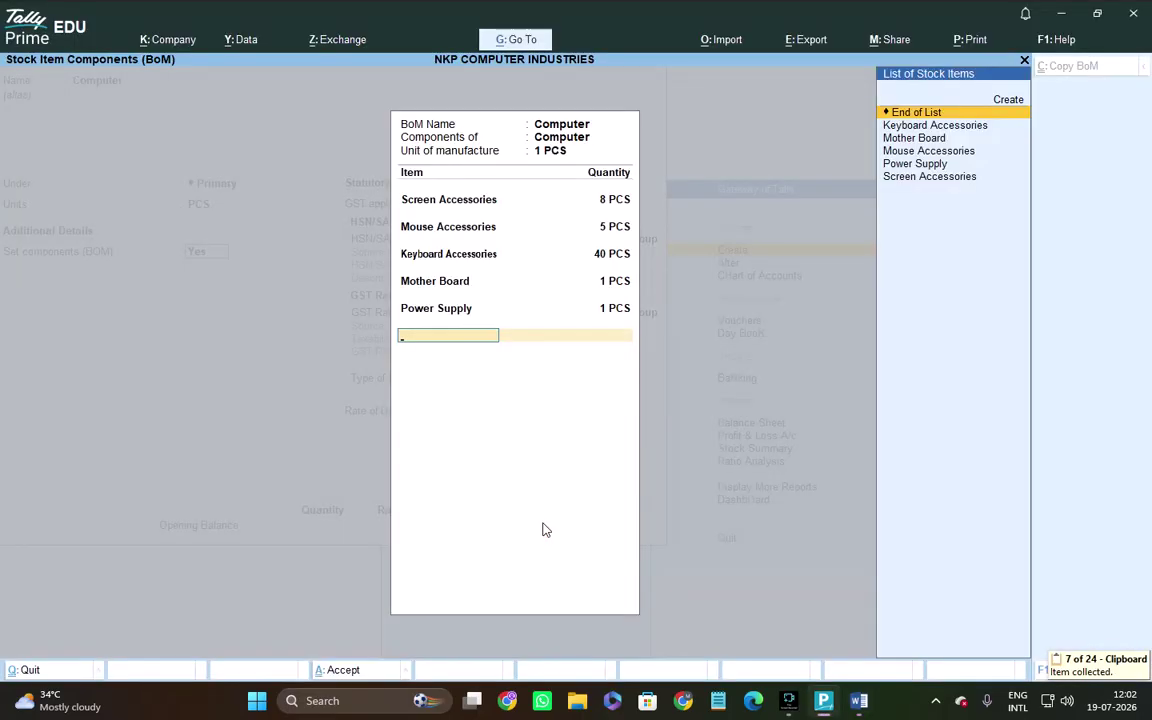
key(alt+c)
text(Ram)
- Save Ram under Primary with the unit PCS and set its BOM quantity to 1
key(Return)
key(Return)
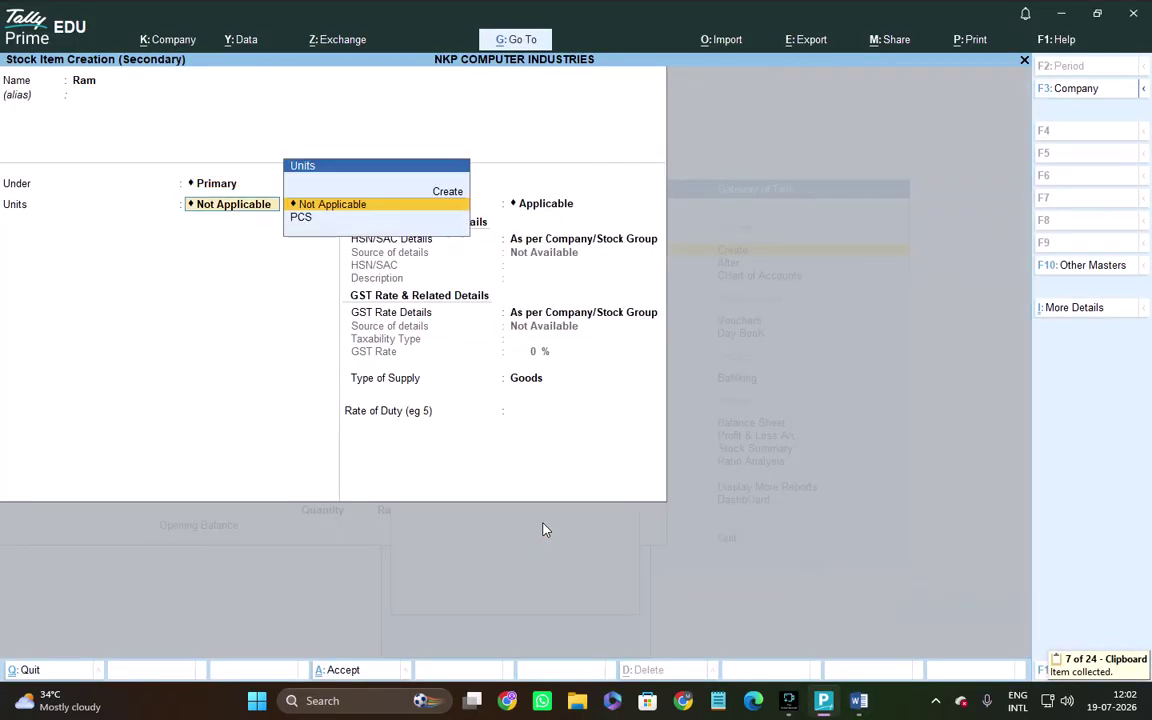
key(Down)
key(Return)
key(ctrl+a)
text(1)
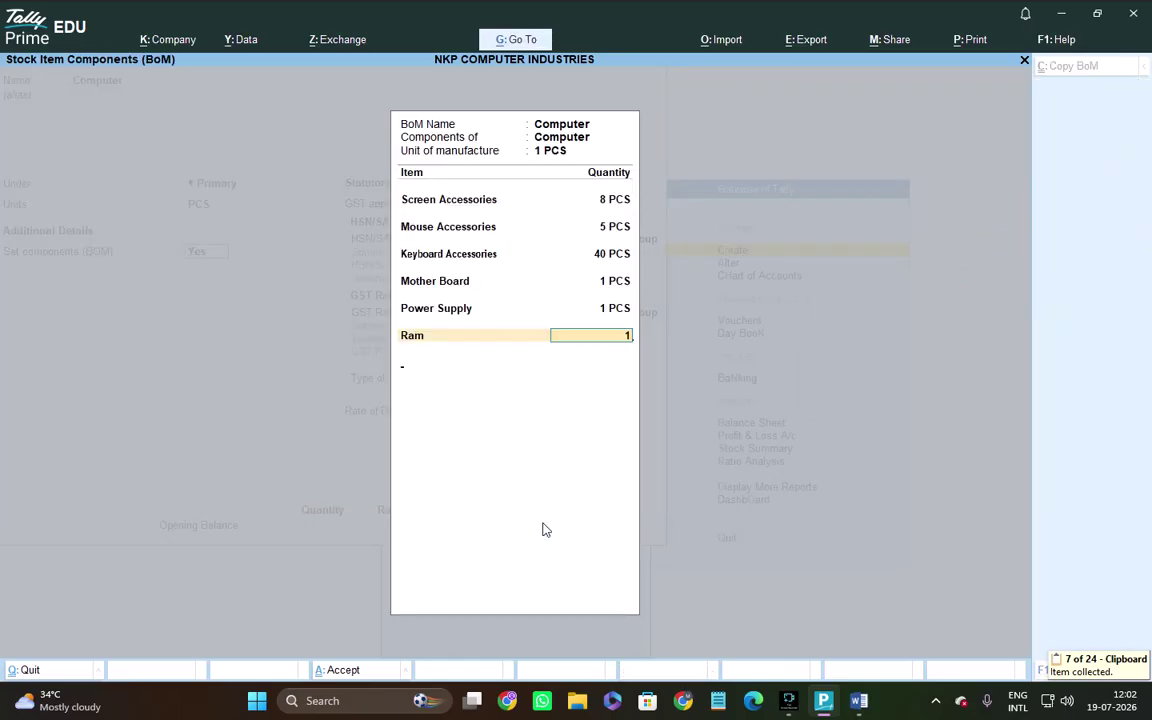
key(Return)
- Copy "CPU Body" from the Word list and use it to name a new component stock item in TallyPrime
key(alt+Tab)
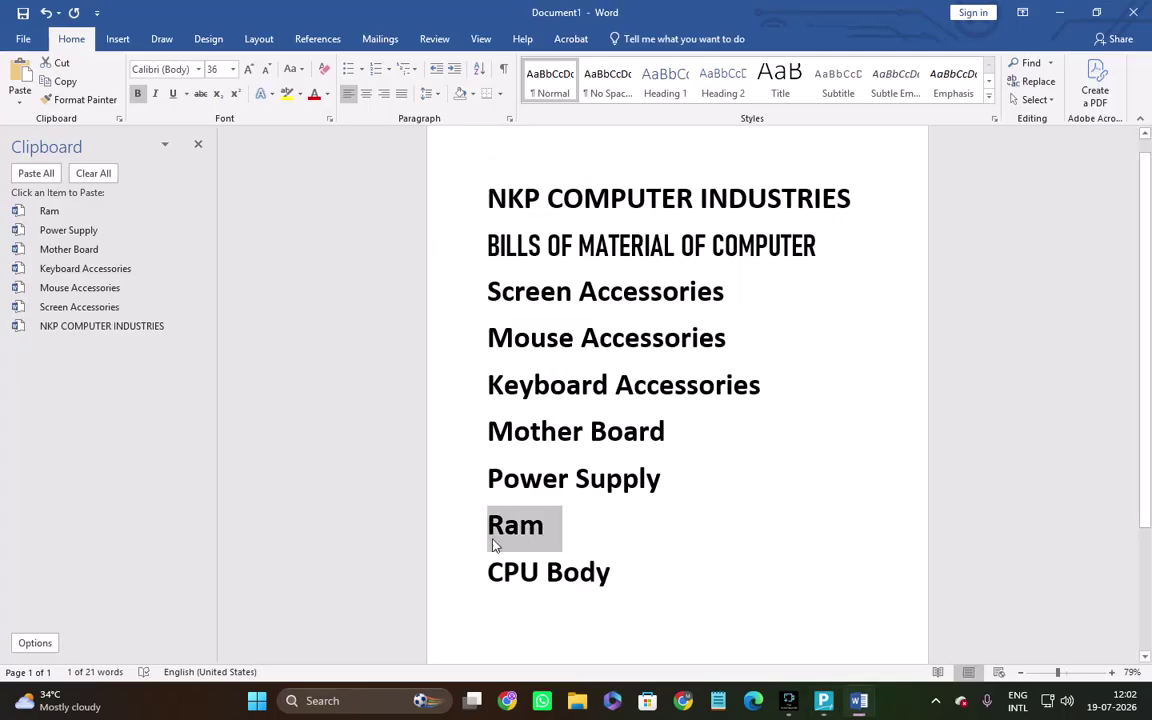
click(480, 575)
key(ctrl+c)
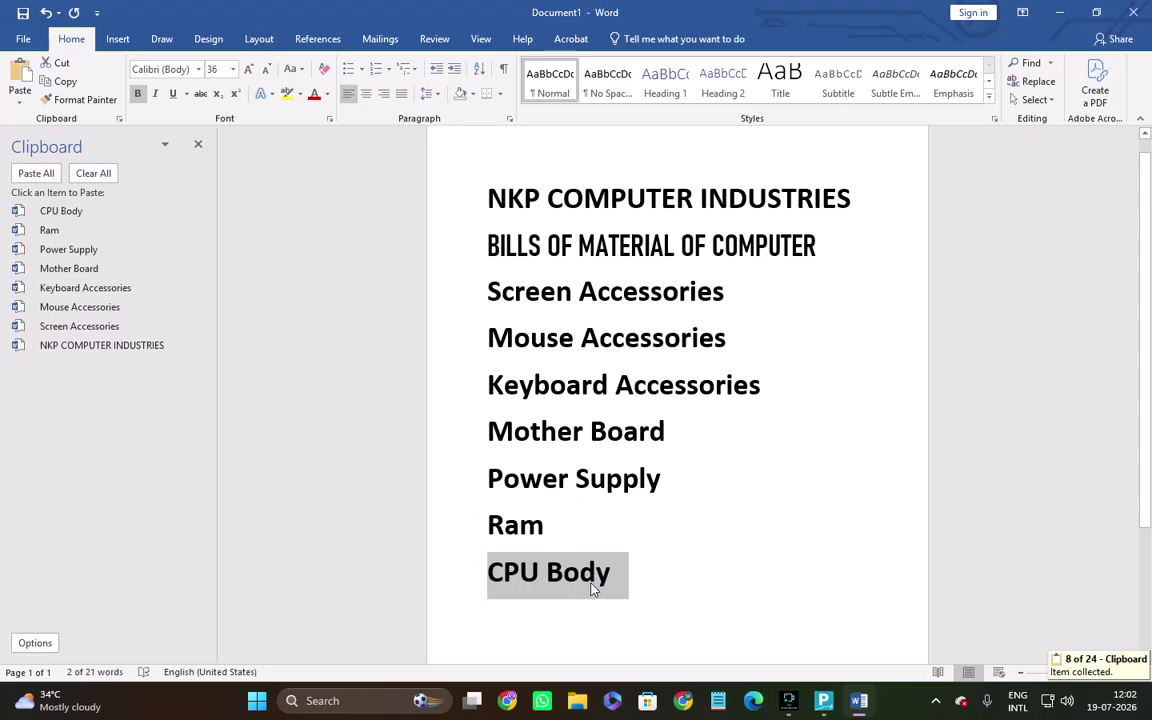
key(alt+Tab)
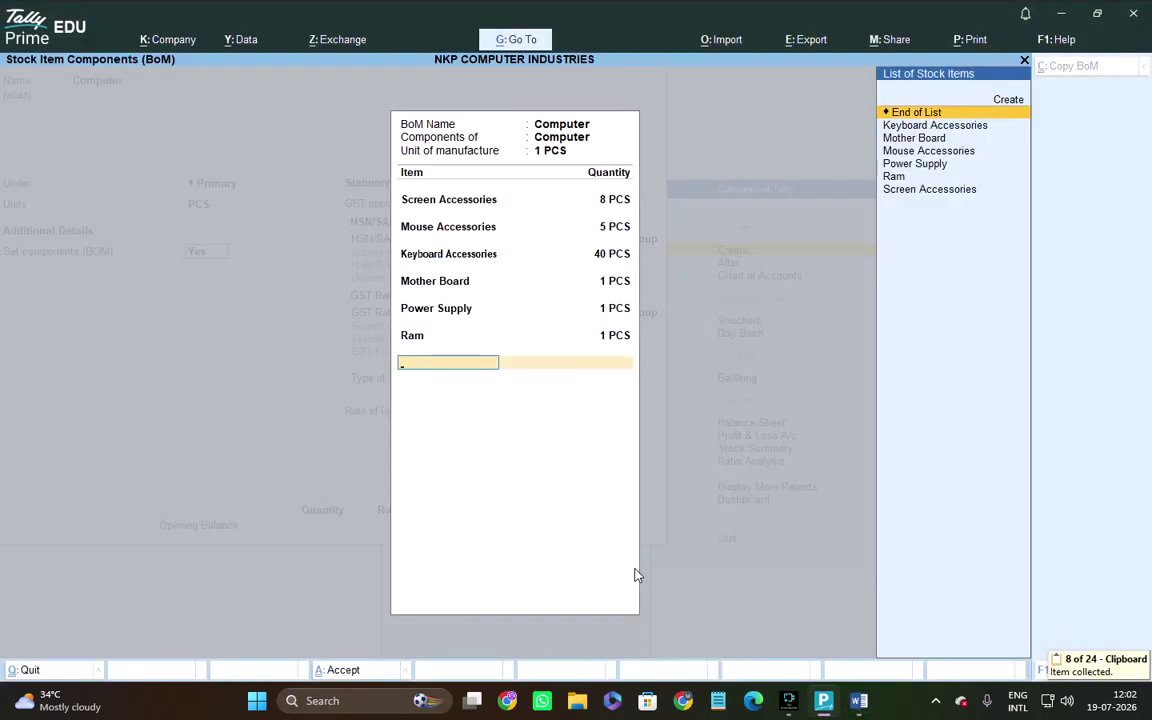
key(alt+c)
key(ctrl+alt+v)
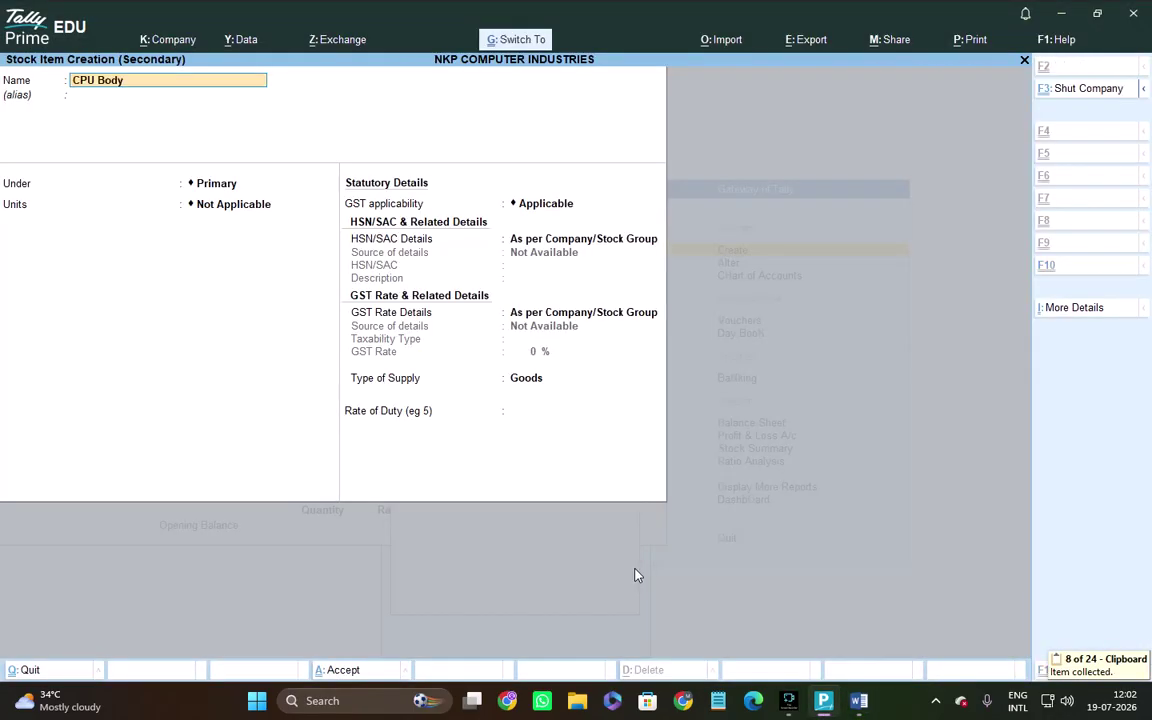
- Keep CPU Body under Primary and create a simple unit with the symbol "set" for it
key(Return)
key(Return)
key(Return)
key(alt+c)
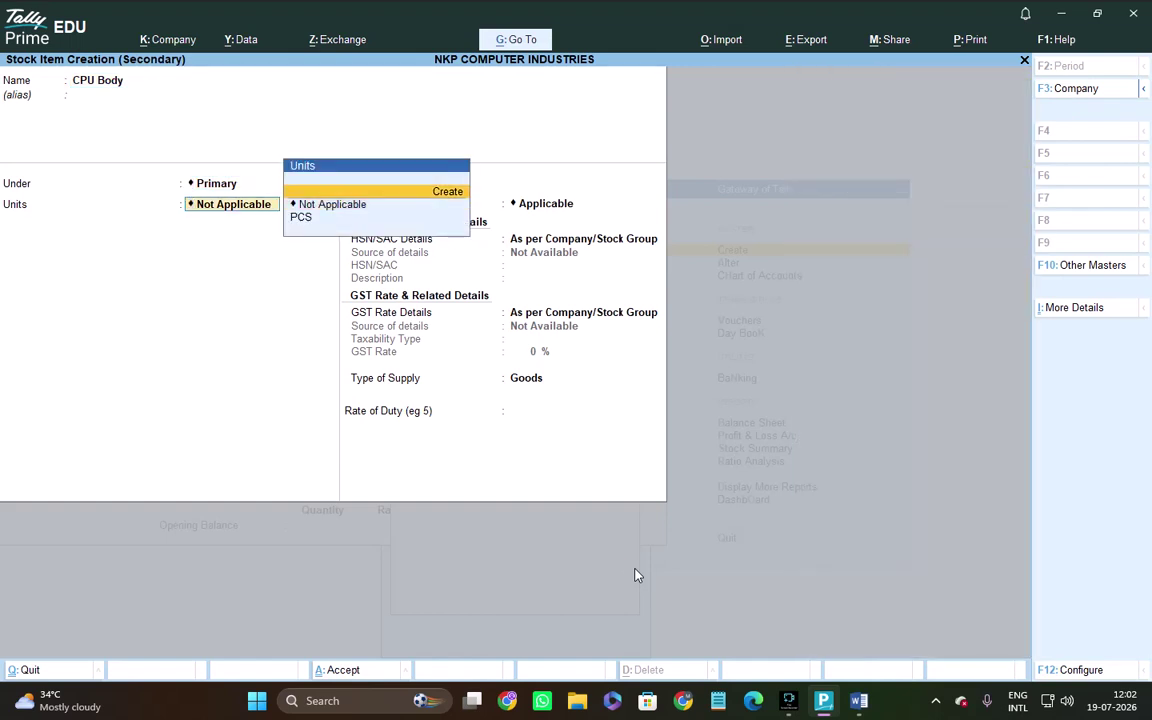
text(set)
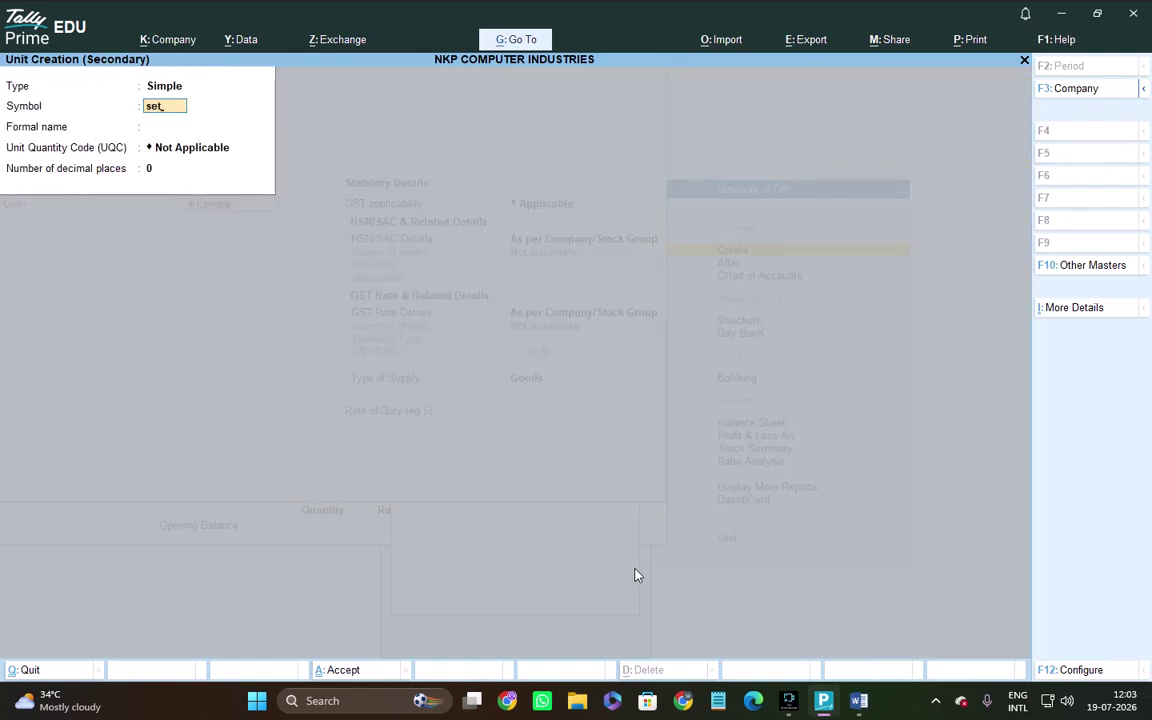
key(Return)
key(ctrl+a)
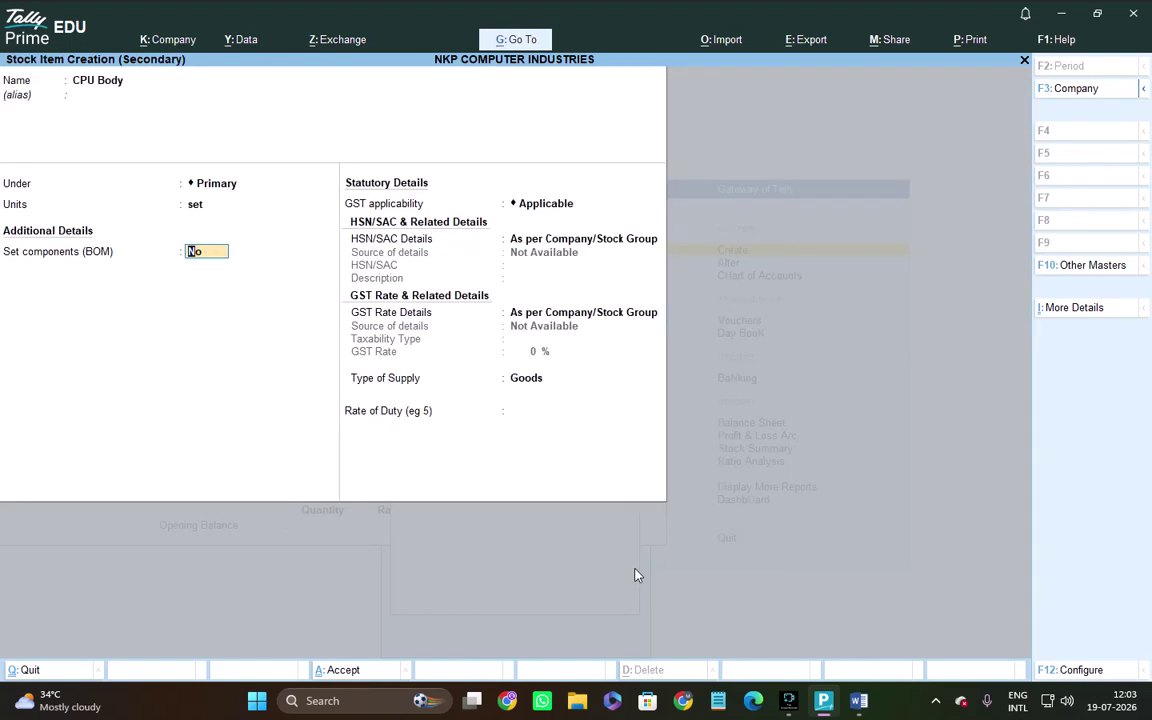
- Save the CPU Body stock item and set its BOM quantity to 1 set
text(y)
key(Return)
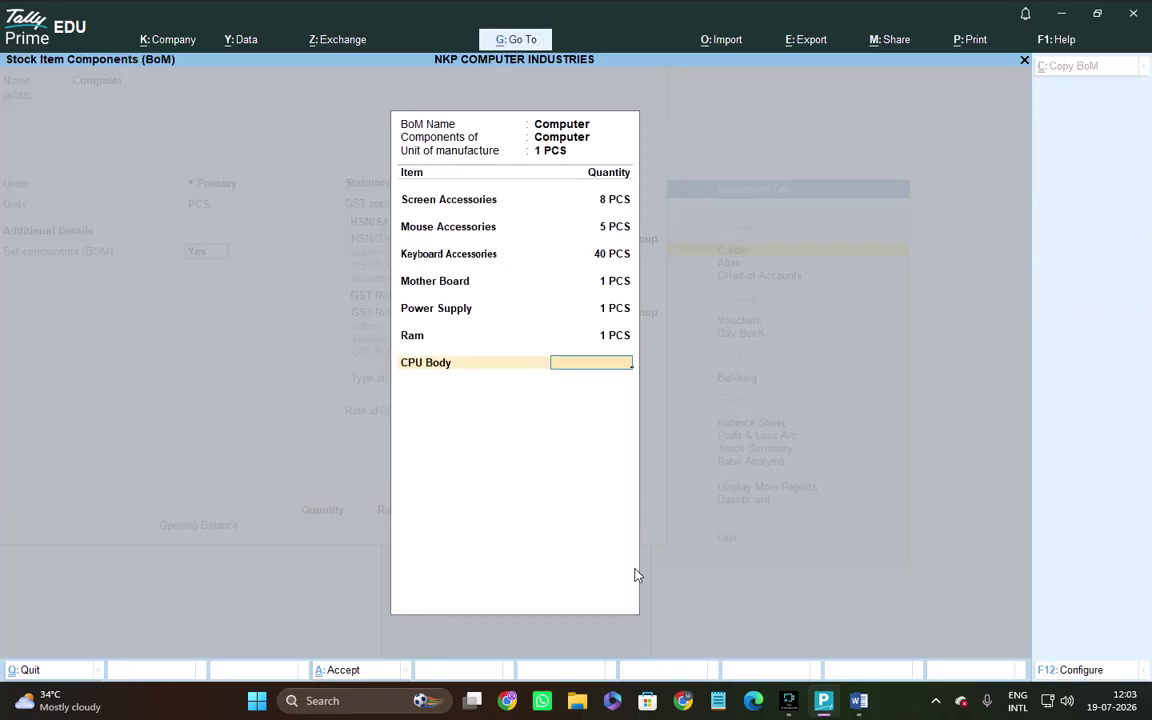
key(Return)
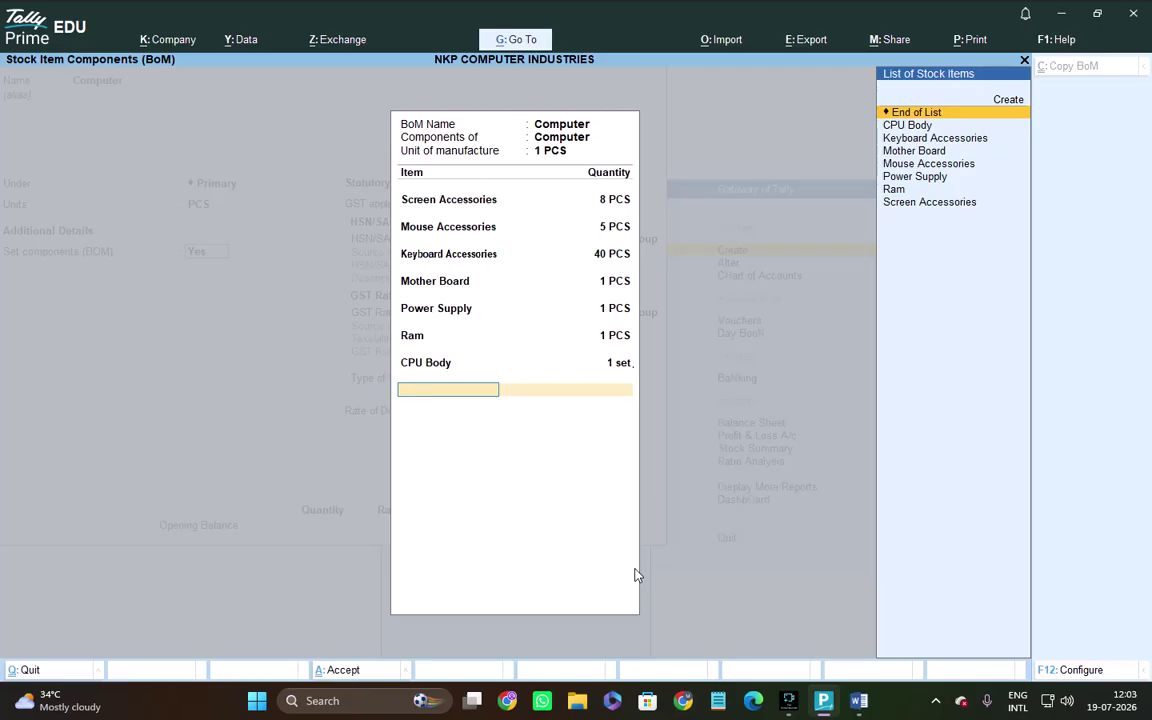
- Finish the component list, save the Computer stock item and return to the Gateway of Tally
key(Return)
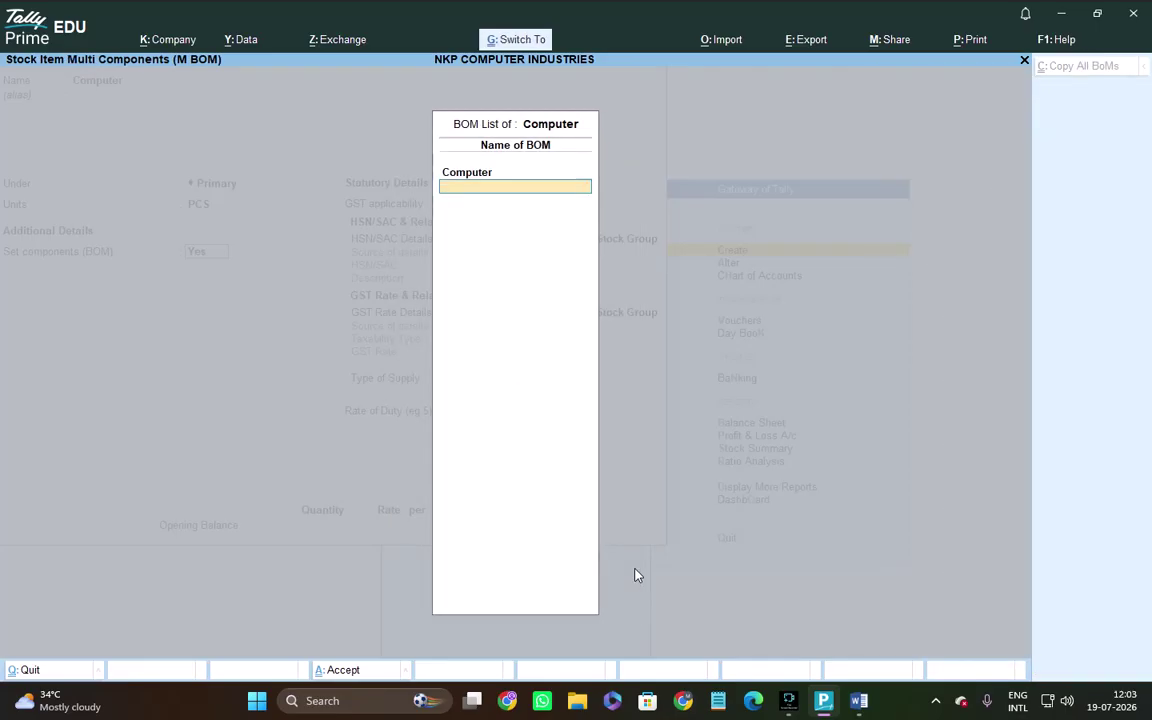
key(Return)
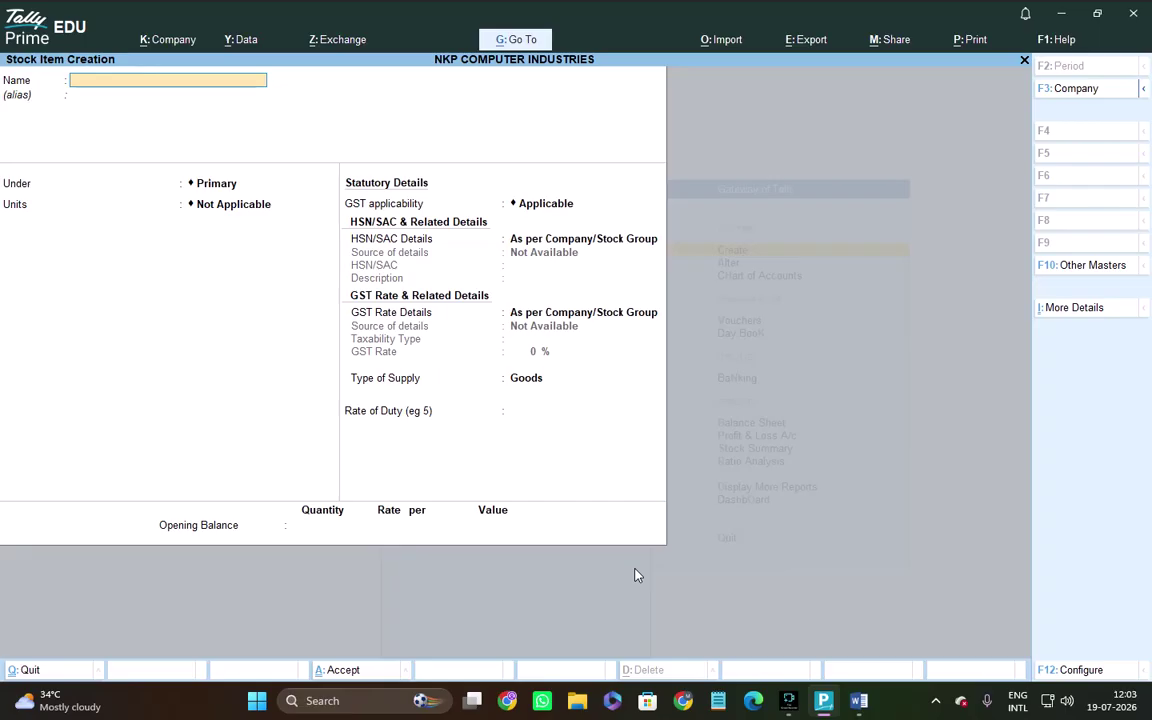
key(Escape)
key(Escape)
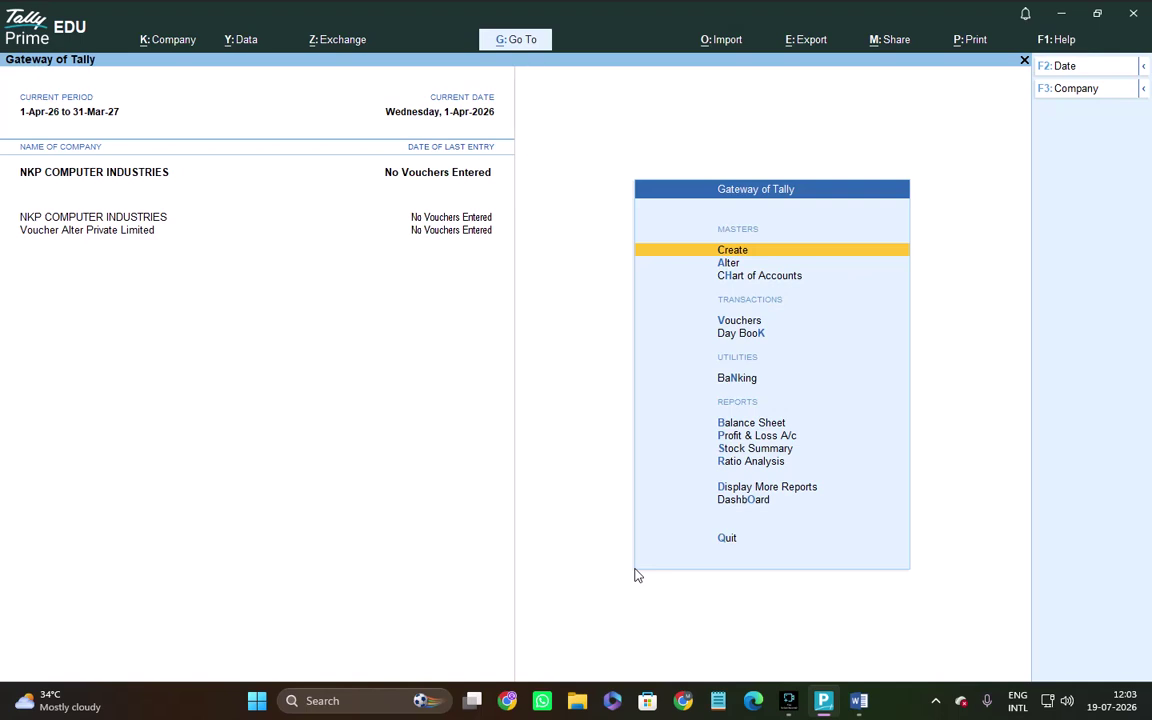
key(alt+F7)
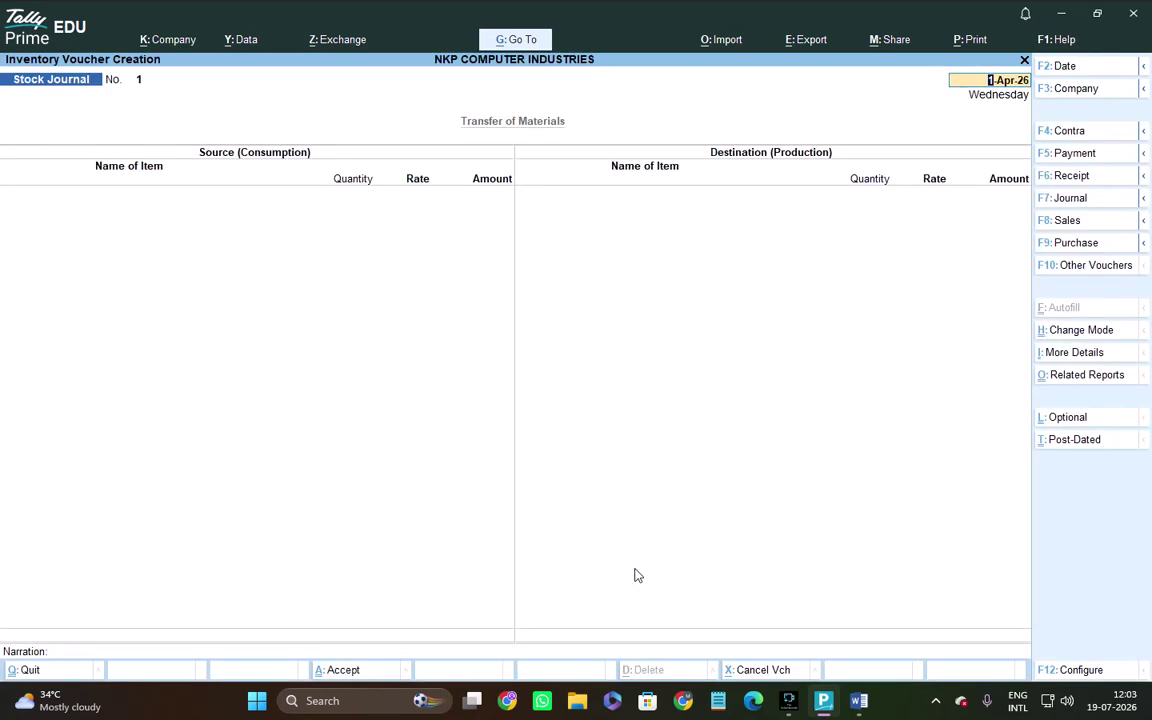
key(F5)
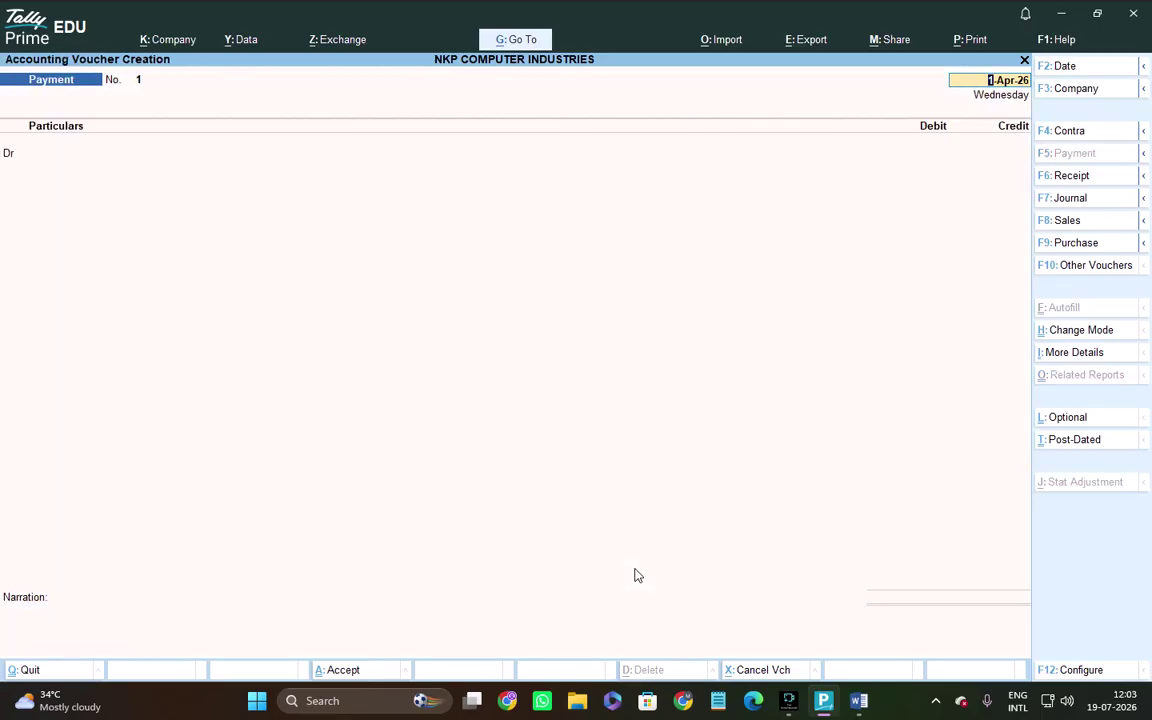
click(1056, 175)
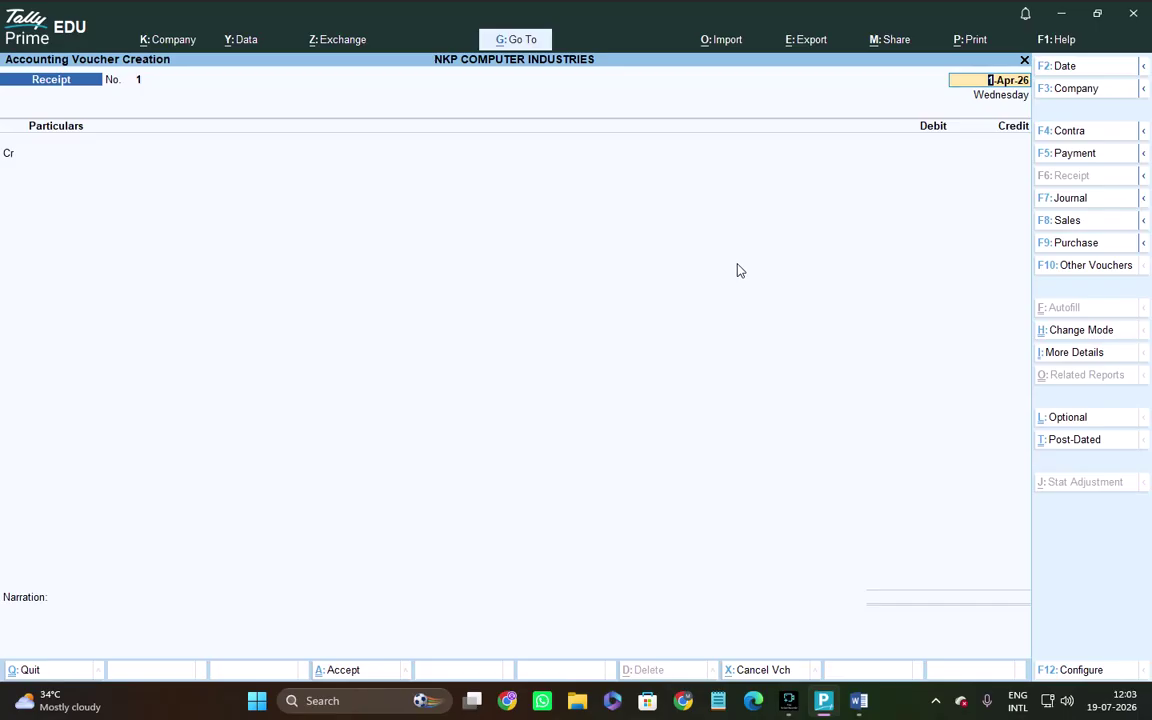
- Open a new Stock Journal voucher and change its mode to Use for Manufacturing Journal
key(ctrl)
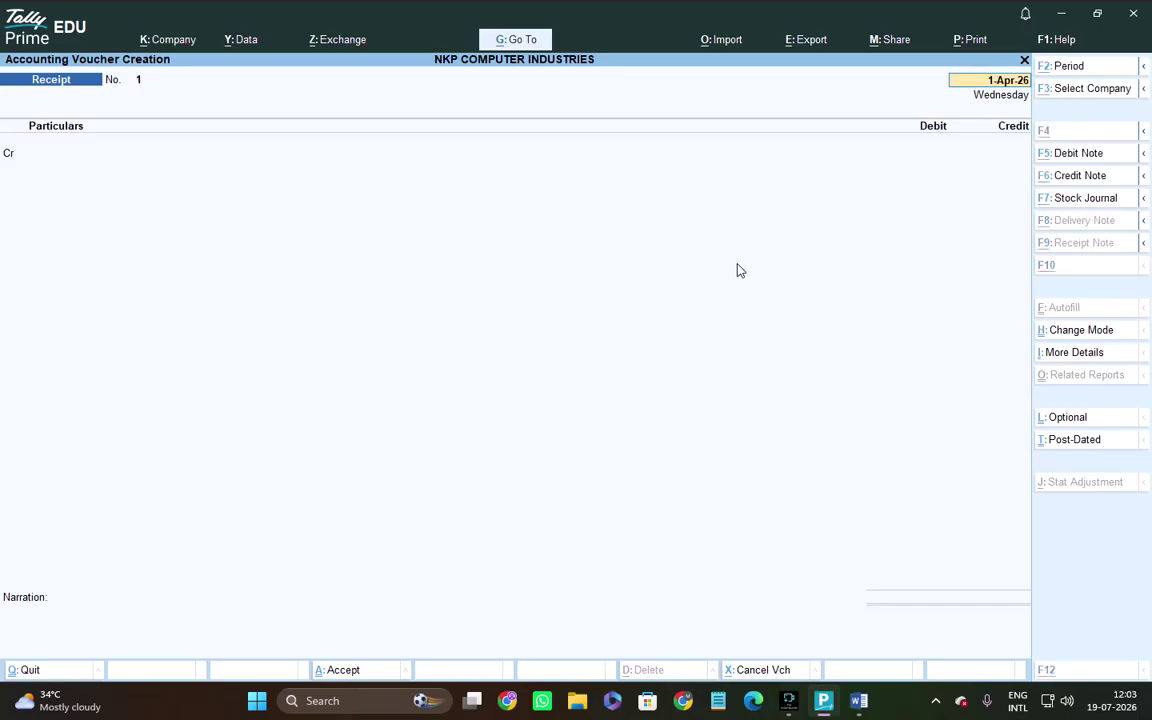
key(ctrl+F7)
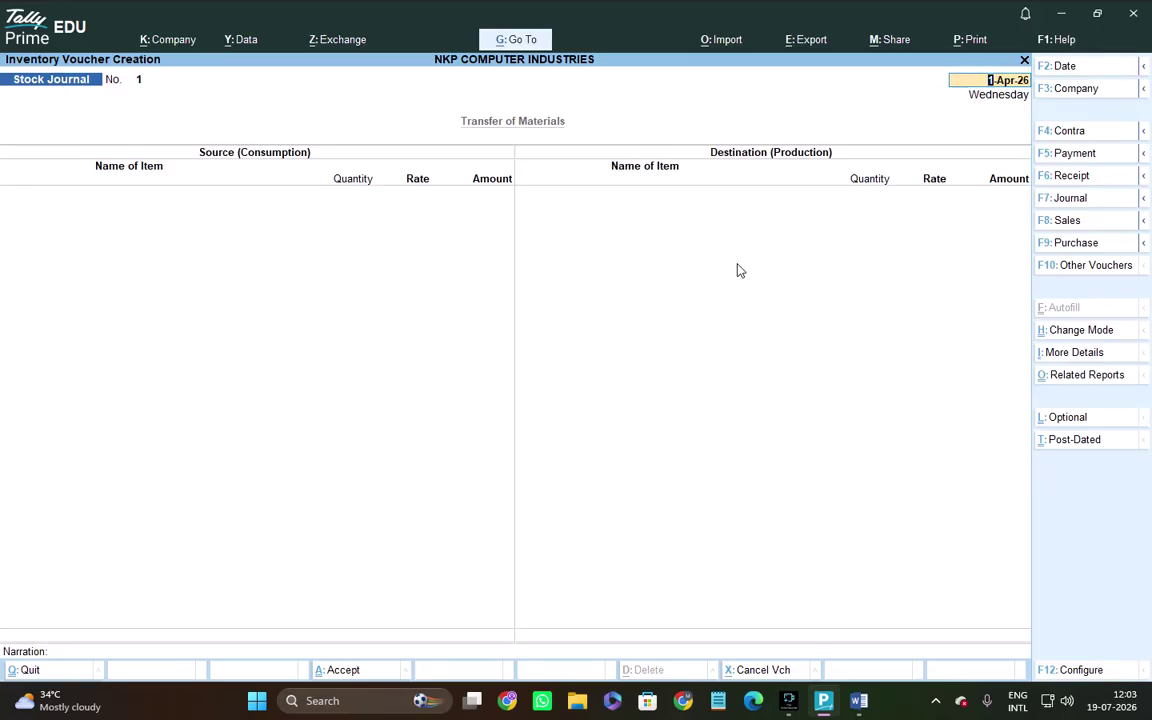
key(ctrl)
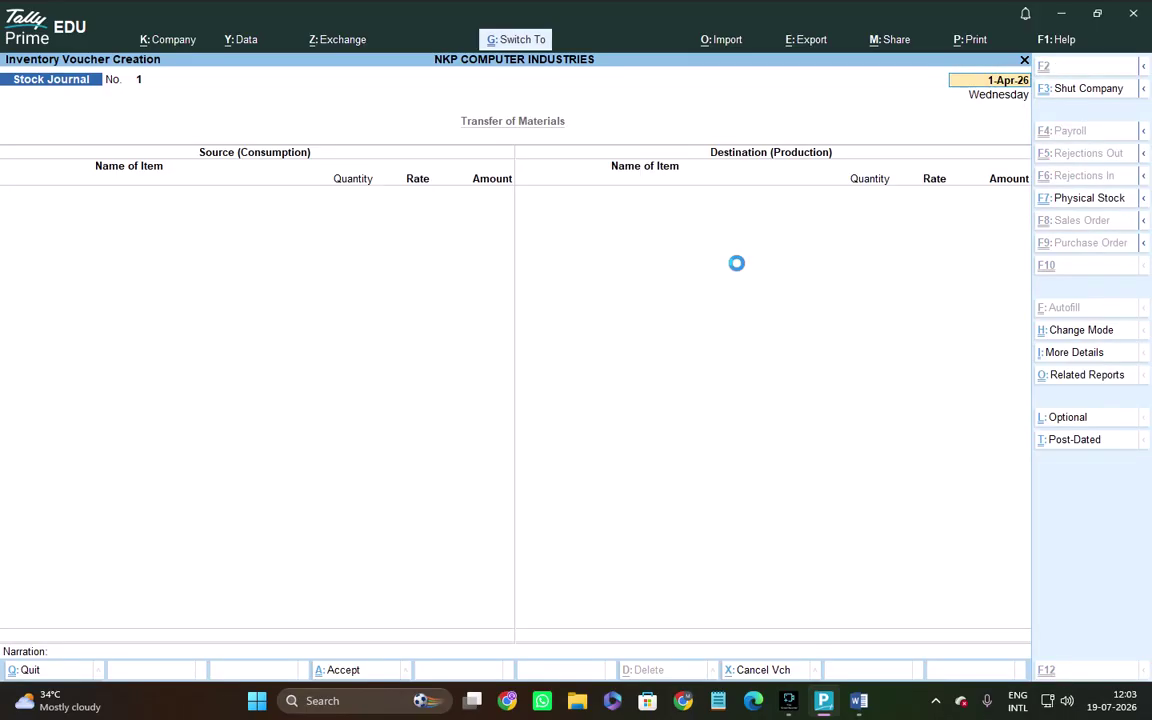
key(ctrl+h)
key(Up)
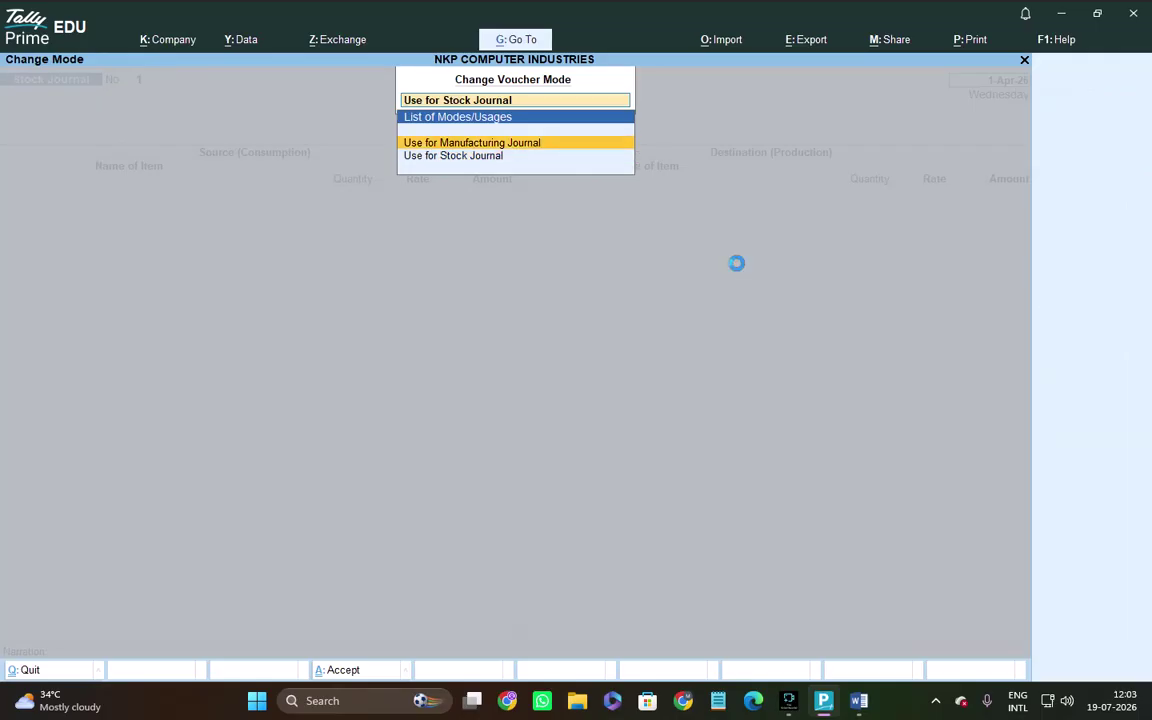
key(Return)
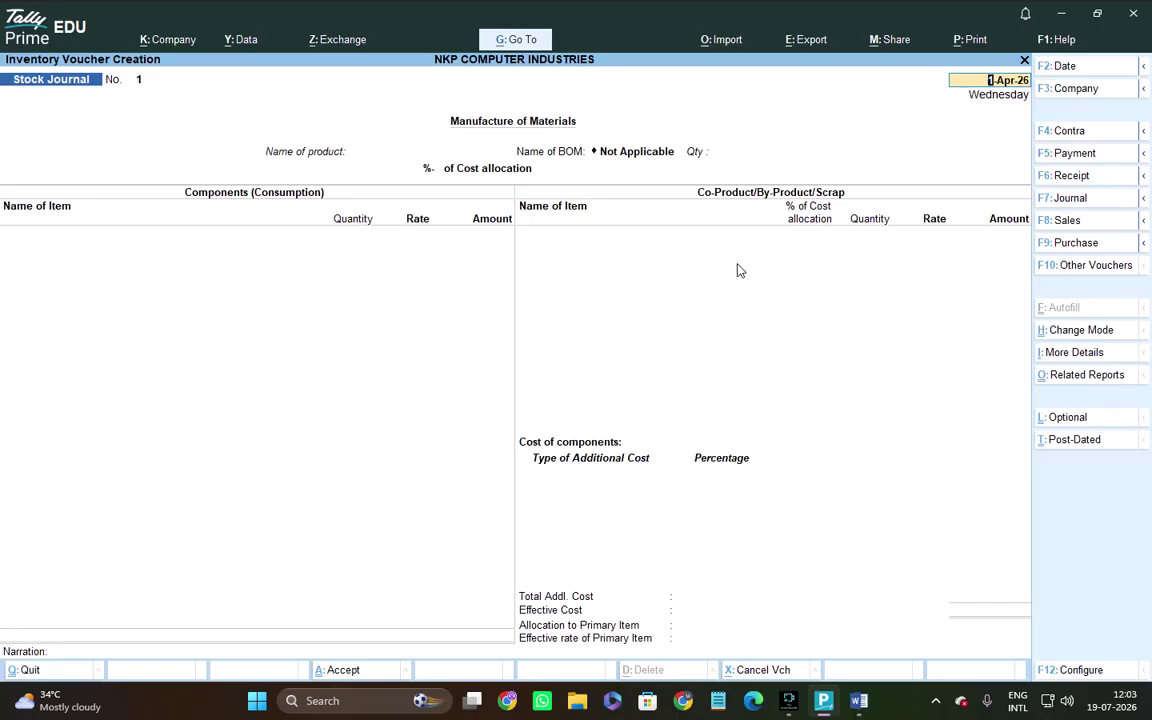
- Keep the voucher date, choose Computer as the product to manufacture with its Computer BOM, and set the quantity to 8 PCS
key(Return)
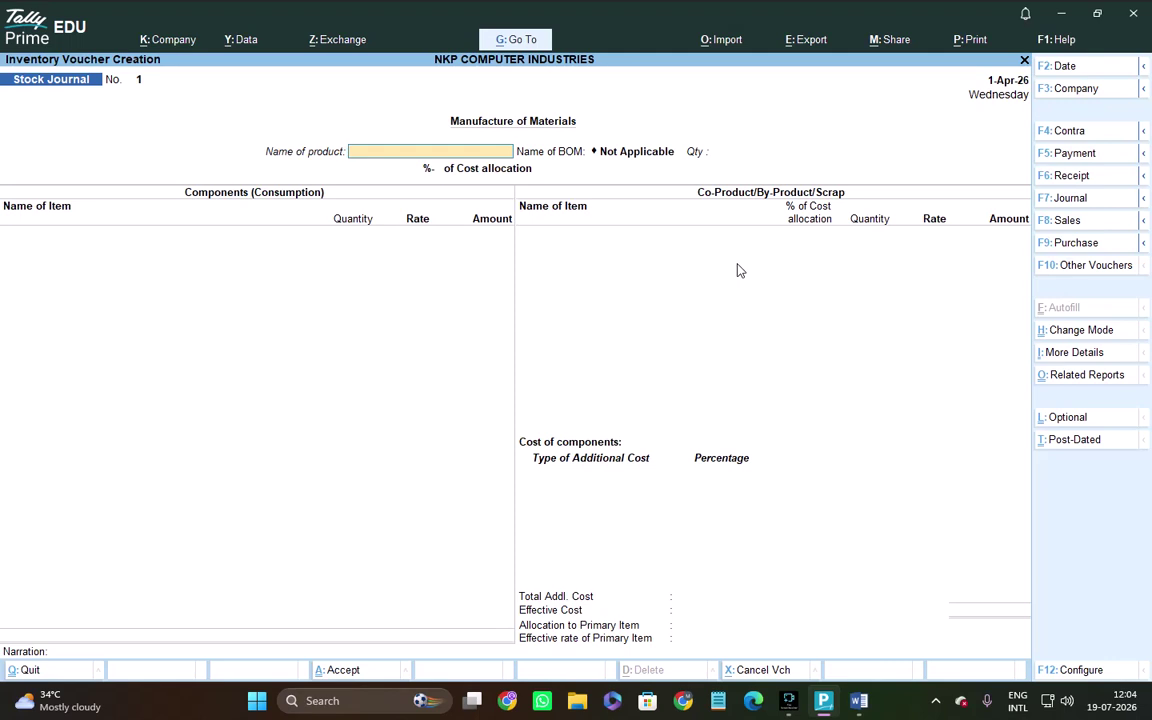
text(Comp)
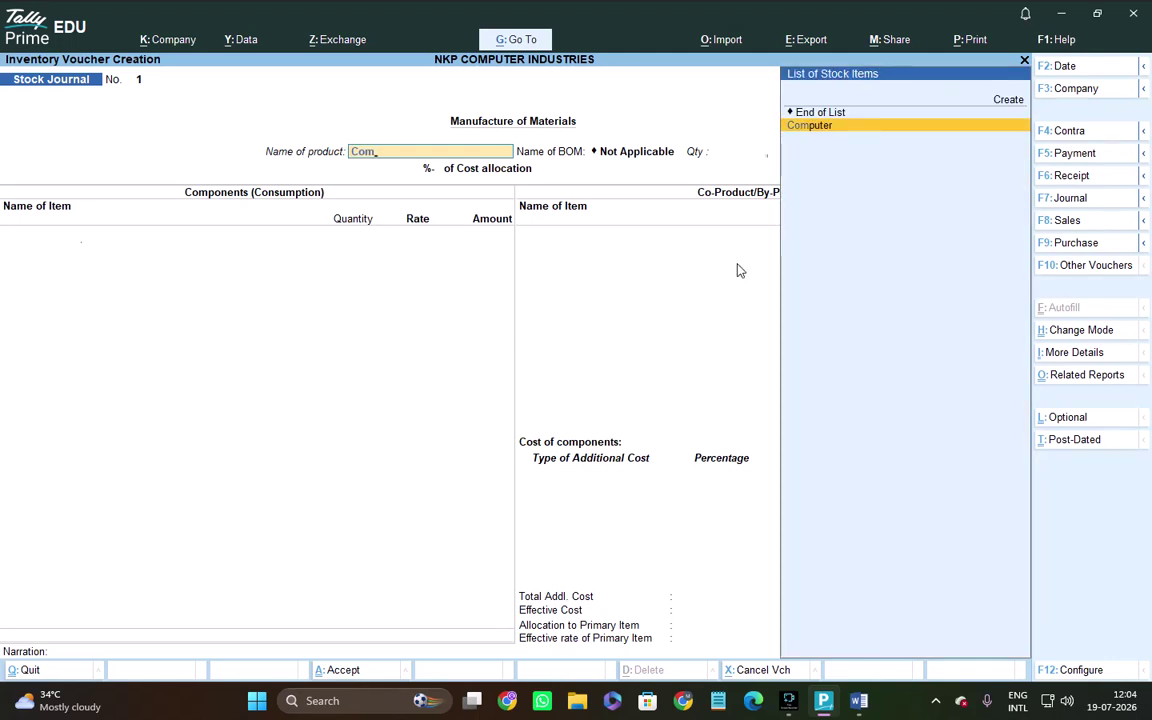
key(Return)
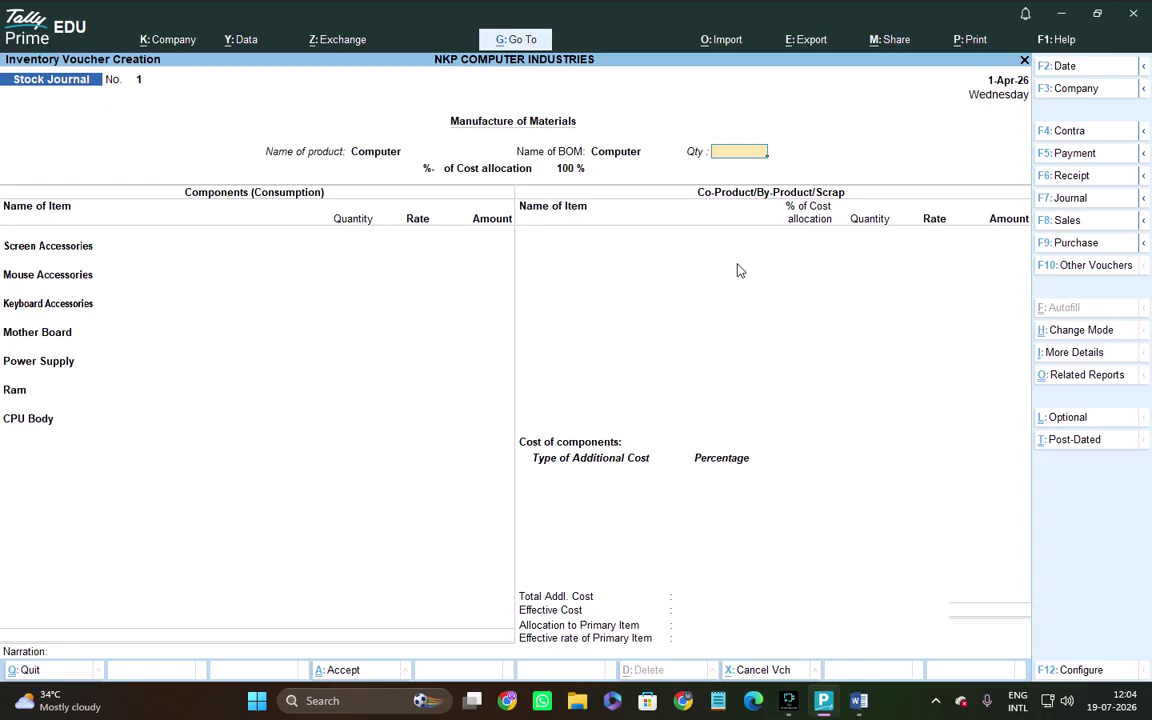
text(8)
key(Return)
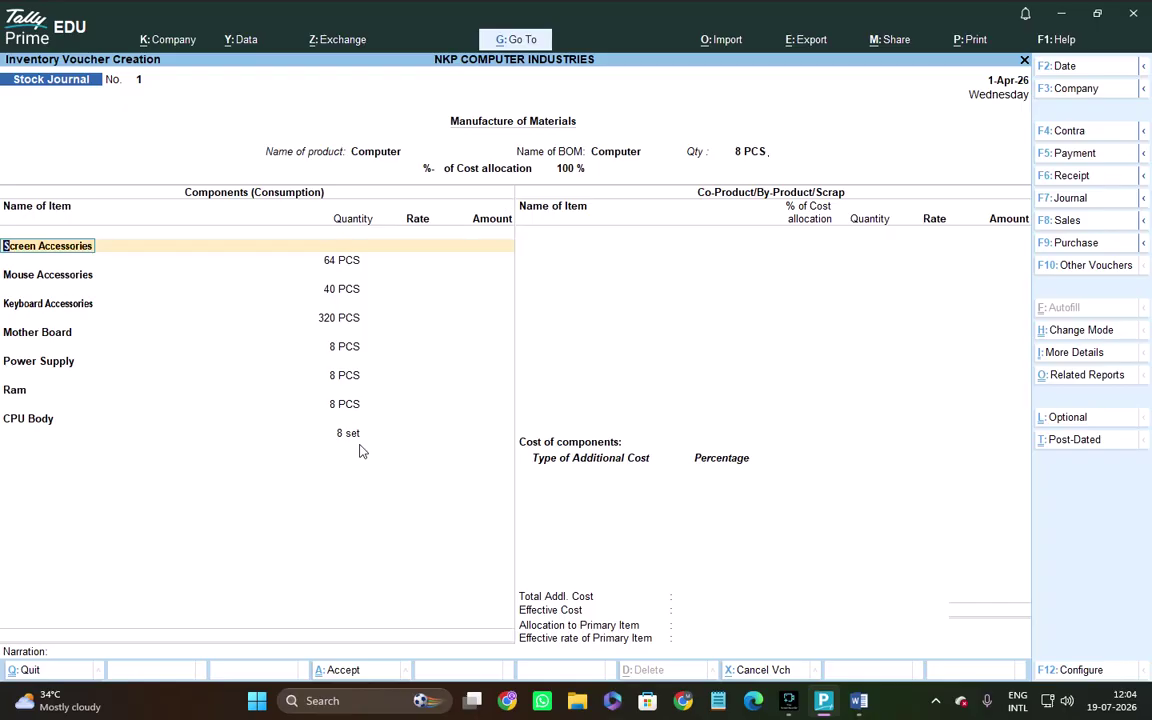
key(ctrl)
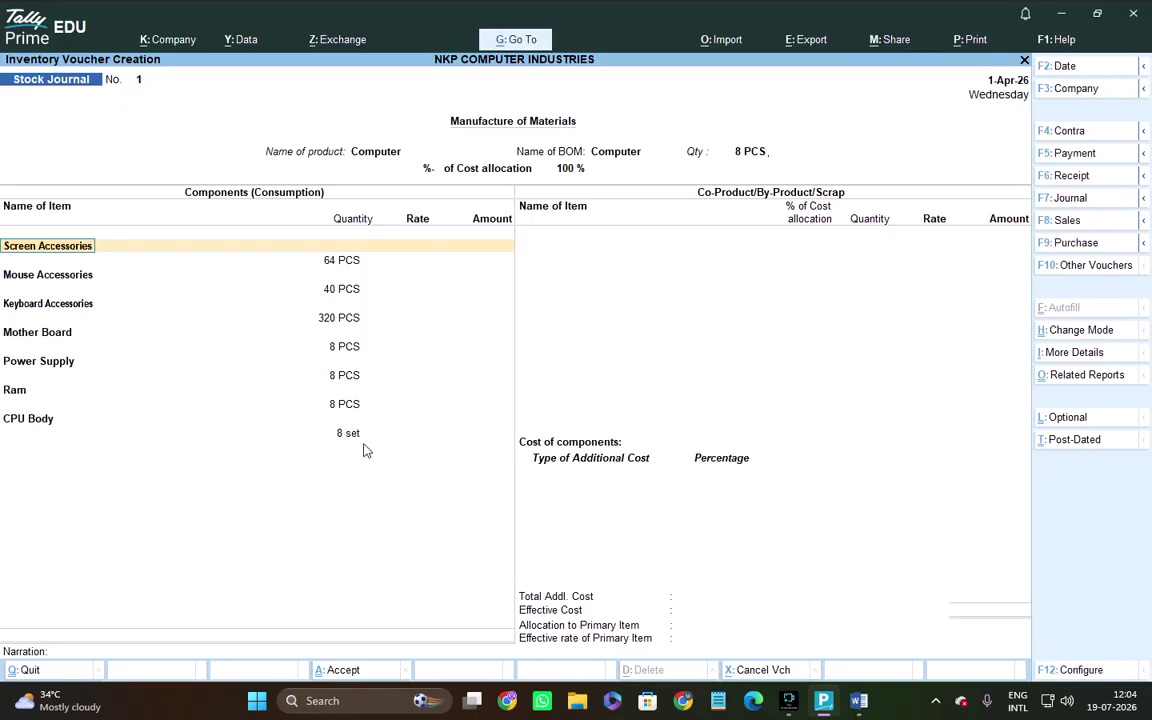